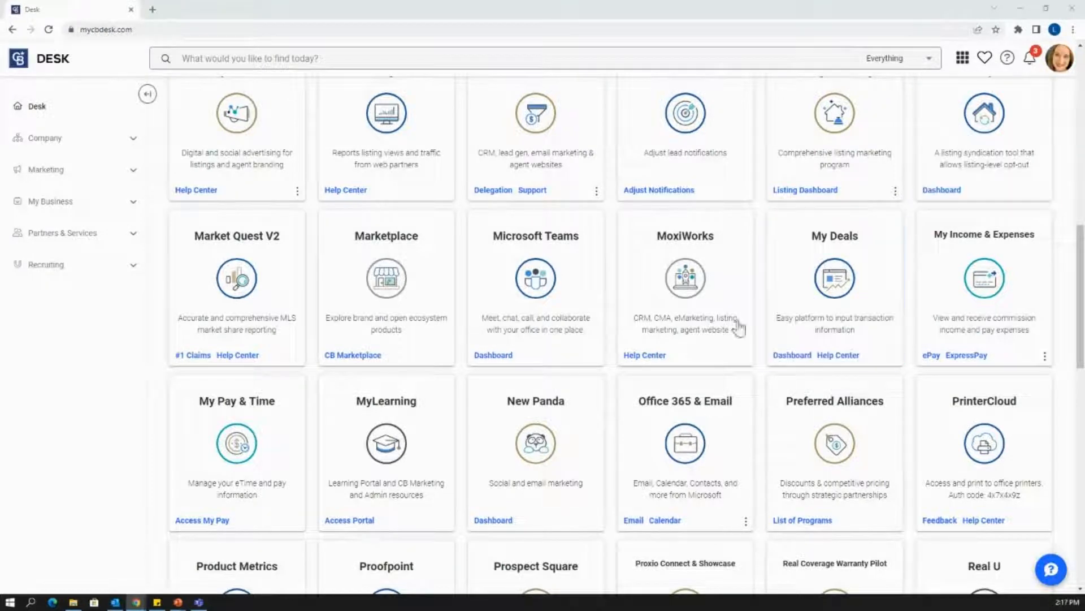
Step: Launch MoxiWorks from the Desk tools and go to the Campaigns page in Engage
click(681, 283)
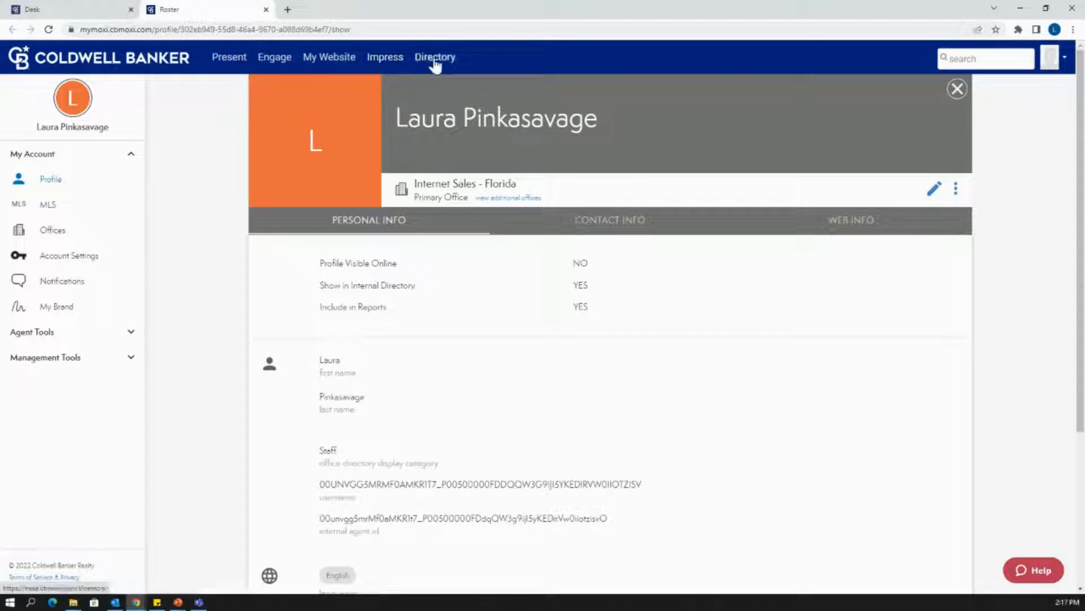
click(275, 63)
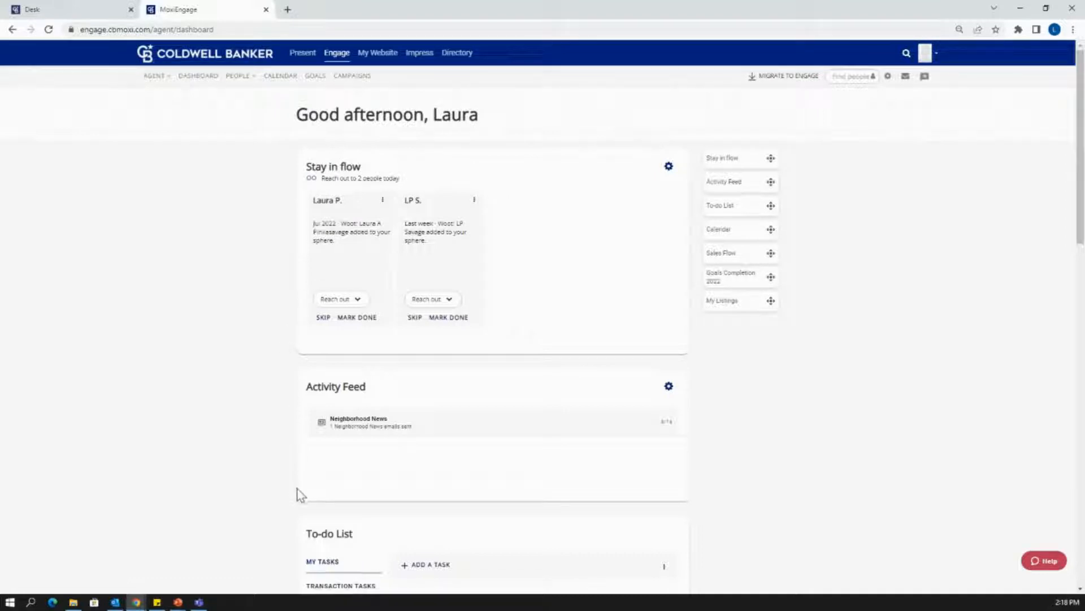
scroll(315, 424, down, 2)
scroll(314, 427, up, 2)
mouse_move(150, 79)
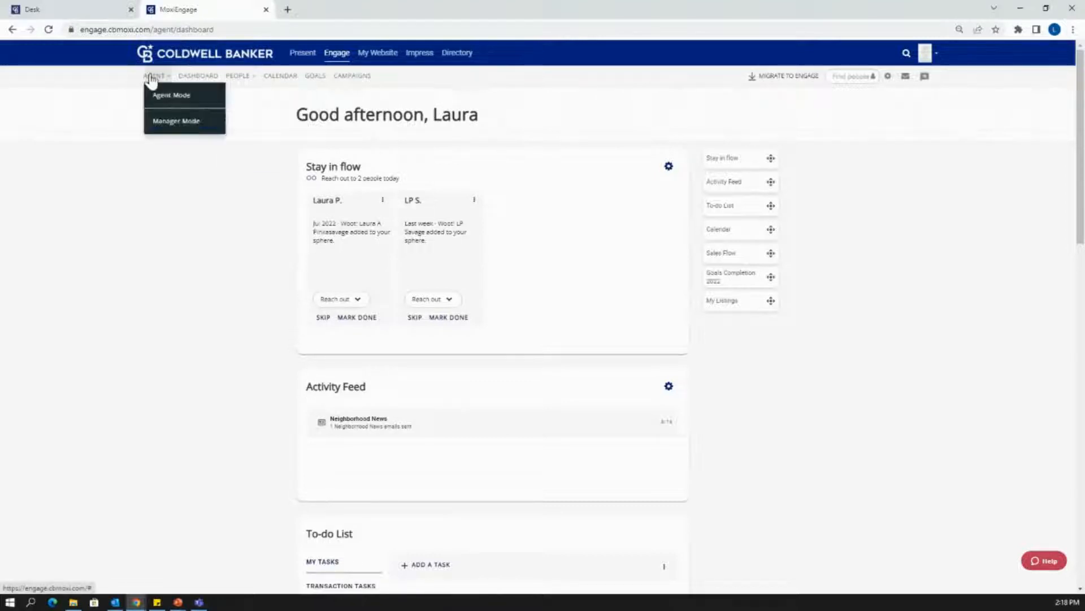
click(353, 78)
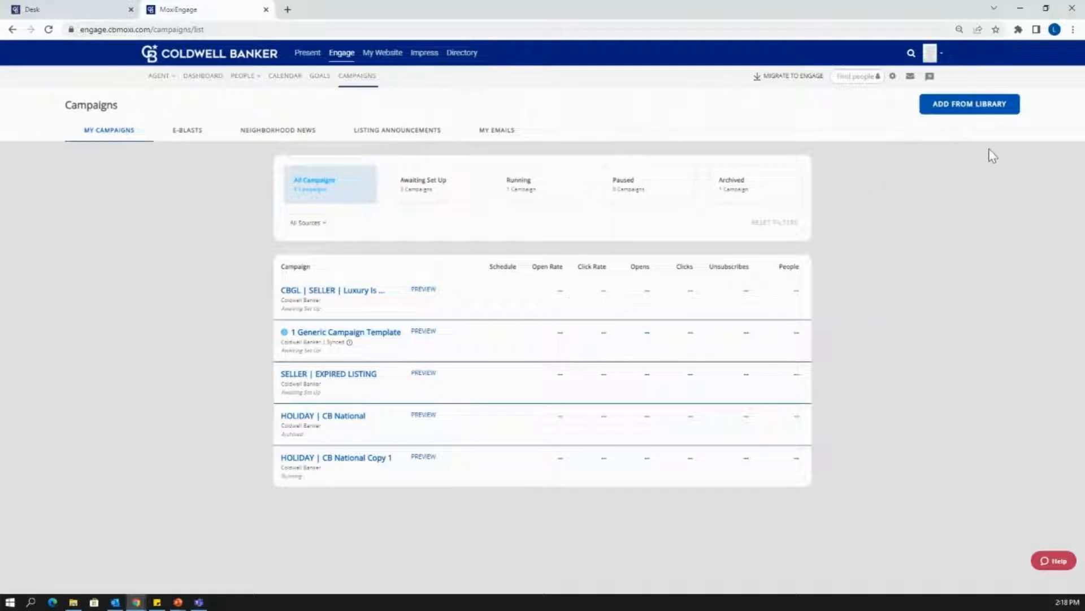
Step: Open the campaign content library and show its collection of individual emails
click(981, 112)
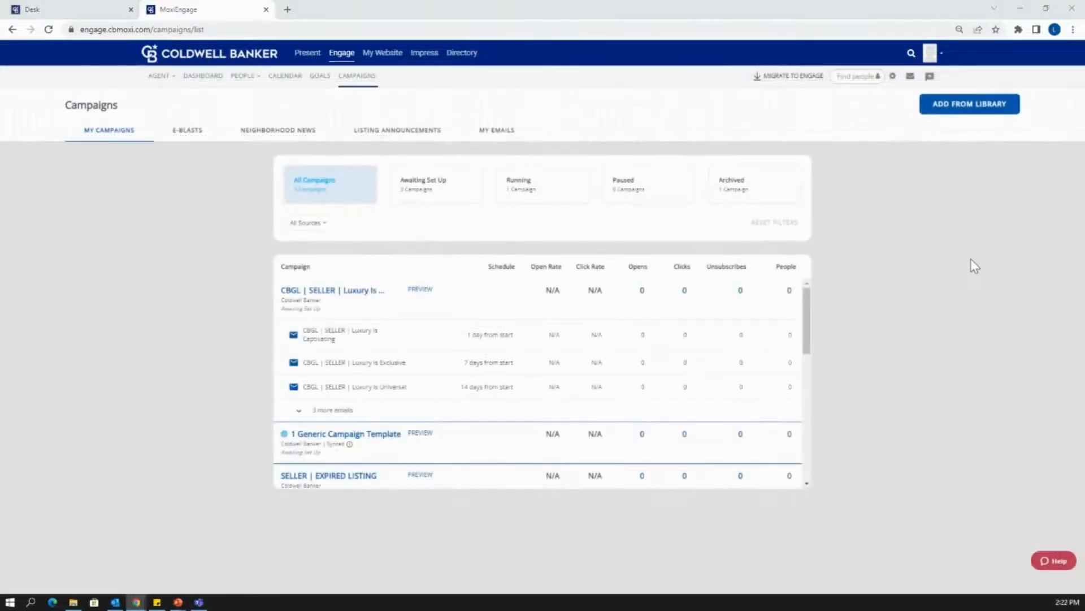
click(964, 116)
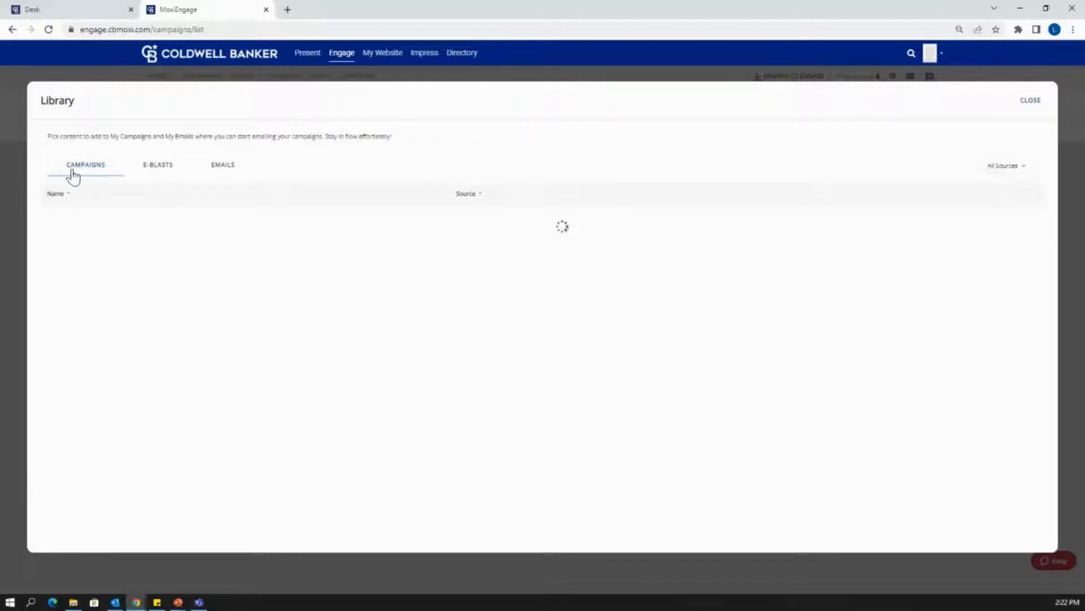
click(227, 168)
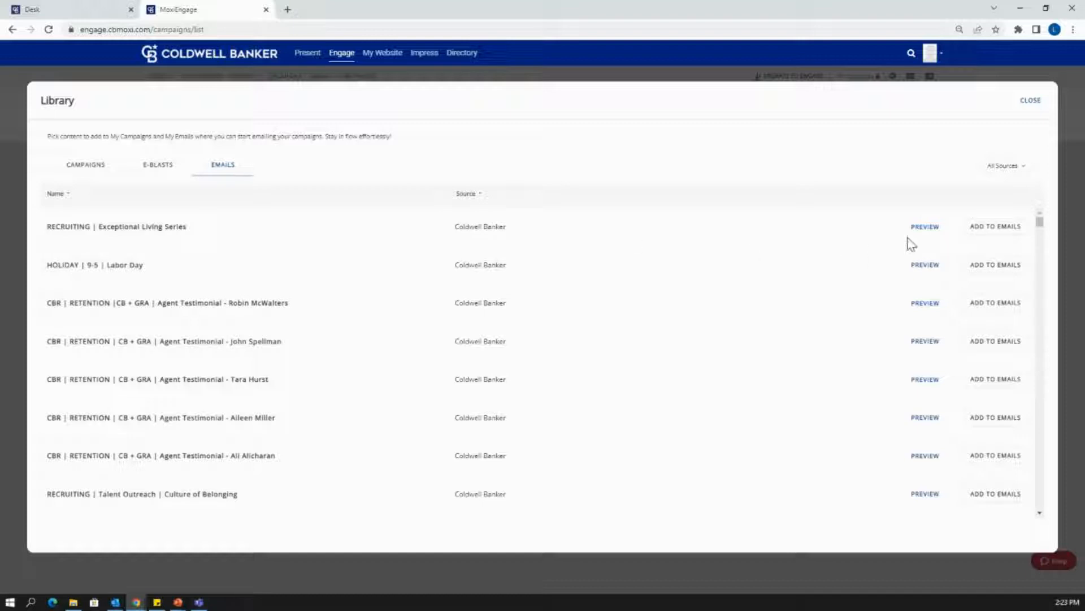
Step: Preview the "RECRUITING | Exceptional Living Series" email from the library and add it to My Emails
click(925, 227)
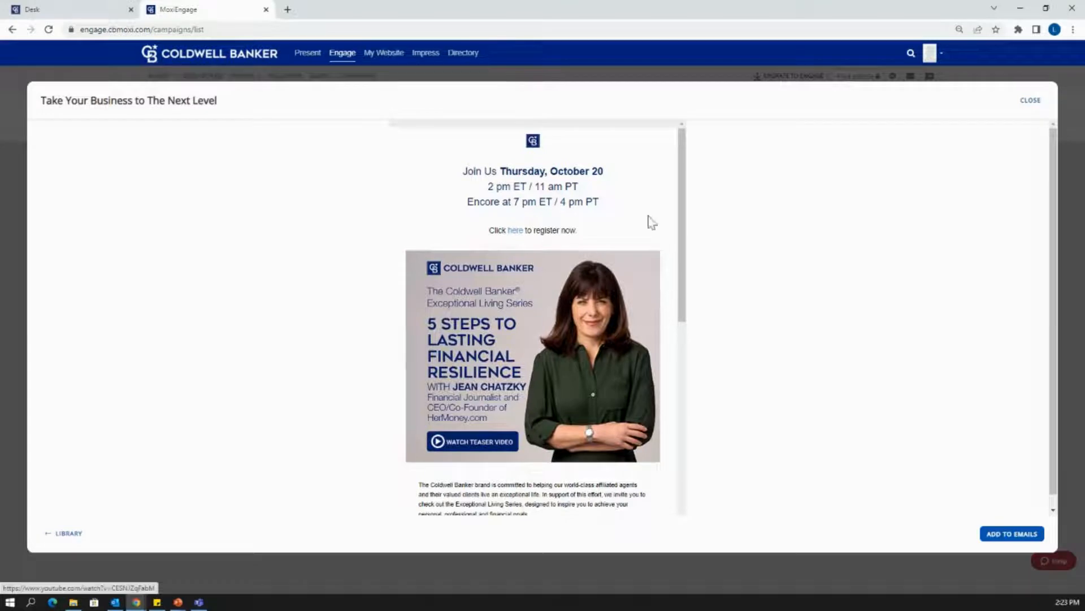
scroll(565, 339, down, 5)
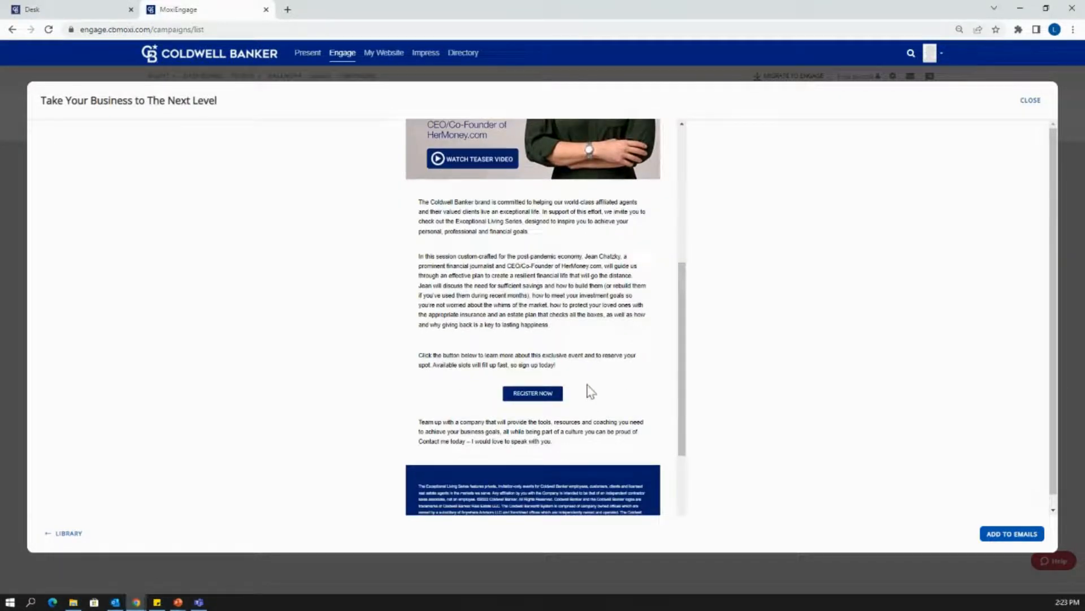
scroll(587, 388, up, 5)
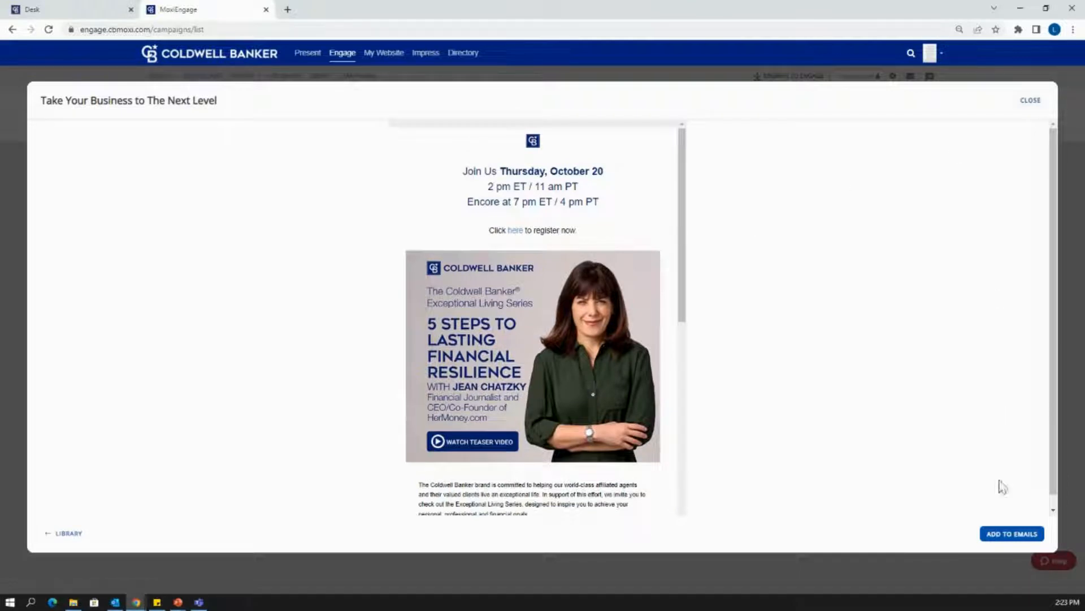
click(1001, 537)
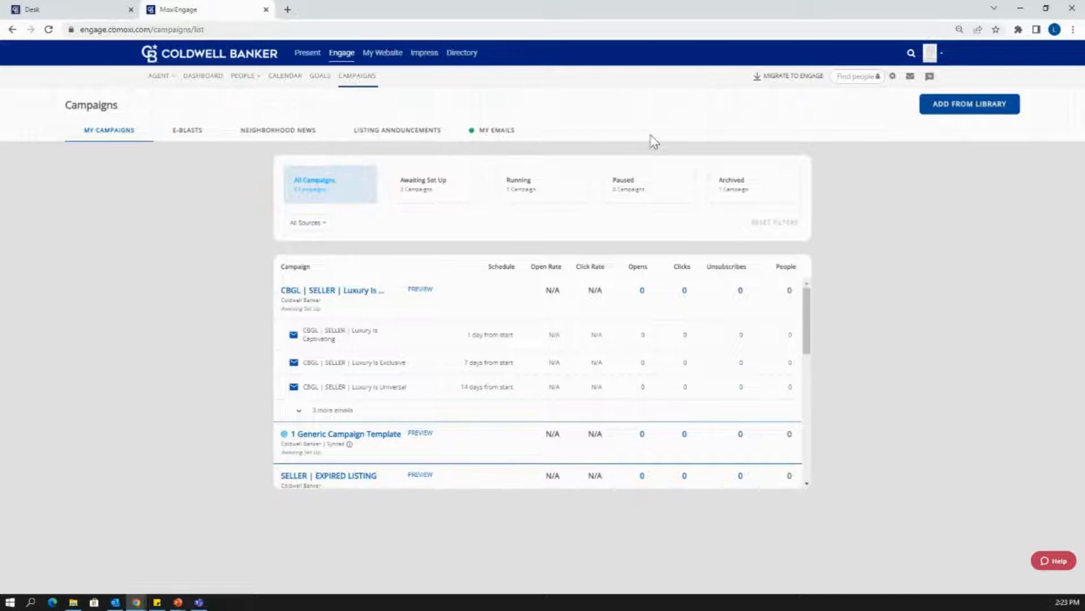
Step: Open the "RECRUITING | Exceptional Living Series" email from My Emails and change its subject to "Template Email"
click(491, 138)
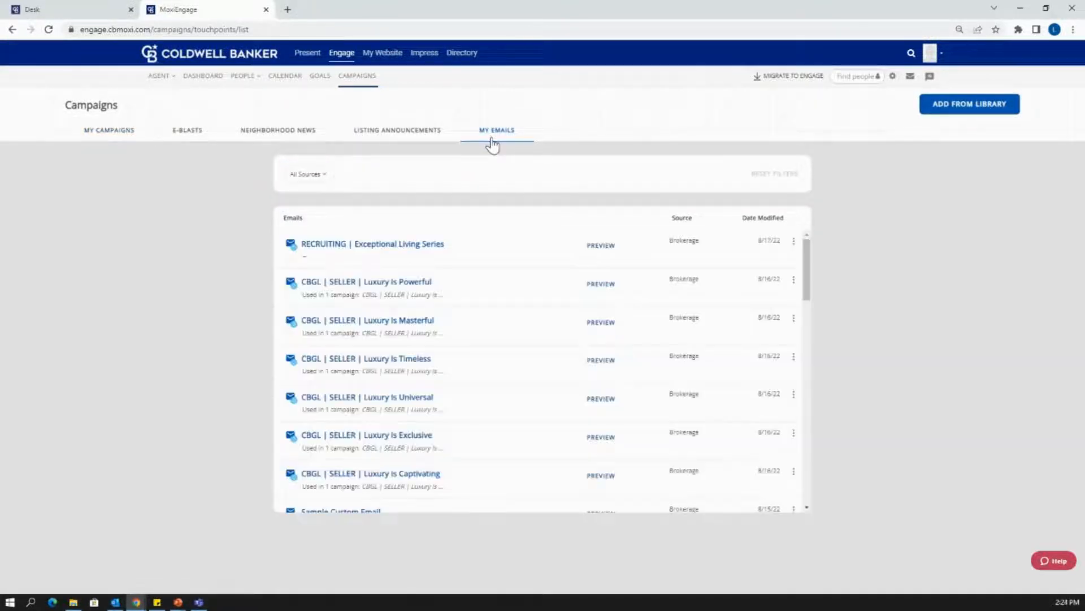
click(327, 249)
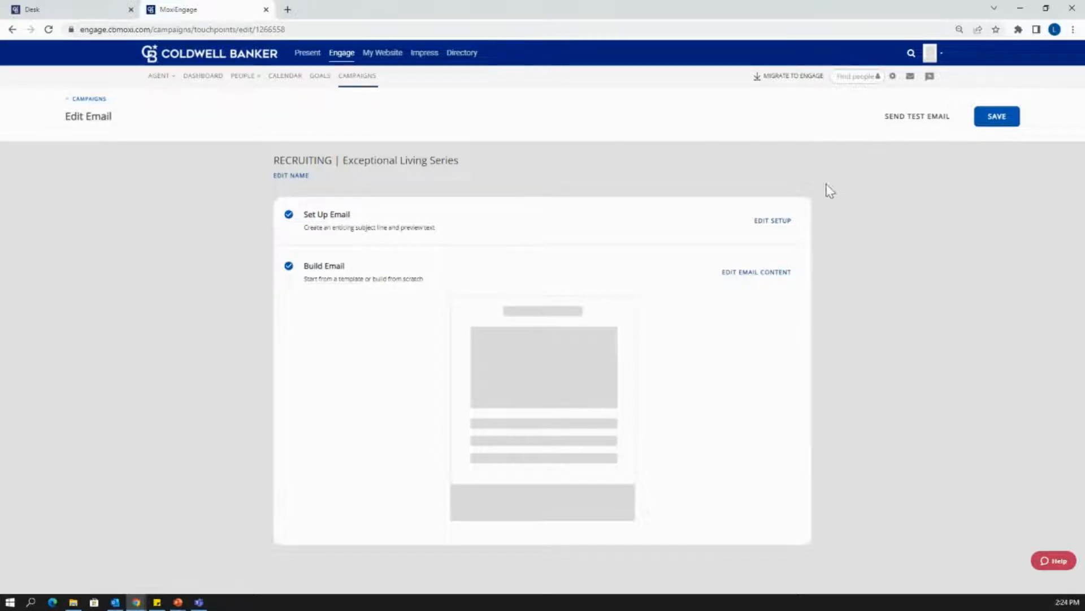
click(769, 223)
drag(364, 277, 318, 260)
click(405, 258)
drag(409, 263, 298, 271)
key(BackSpace)
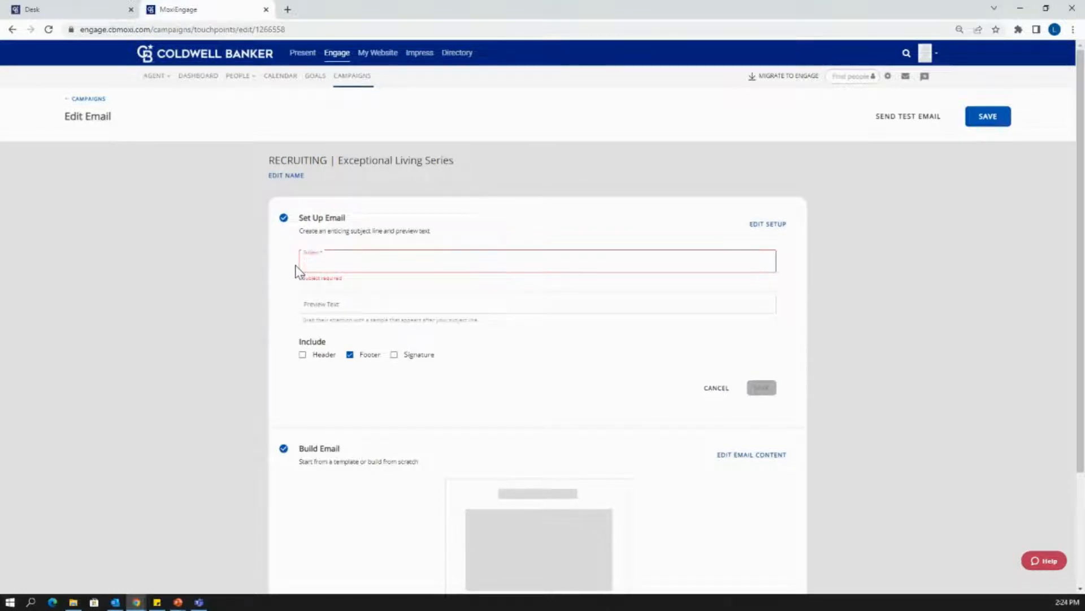
text(I)
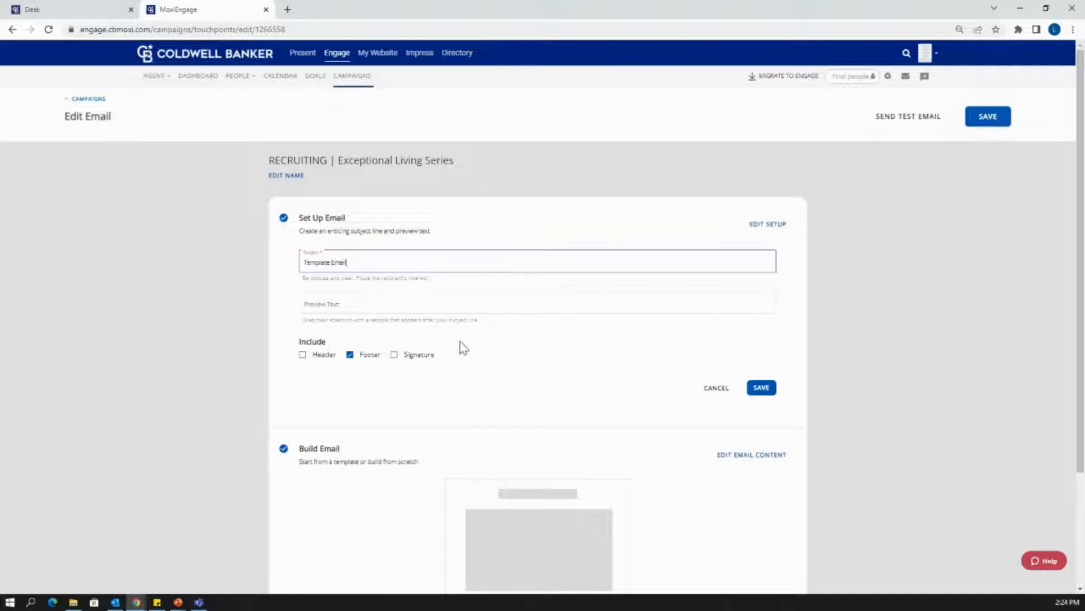
Step: Include the header and signature in the email and save the email setup
click(419, 316)
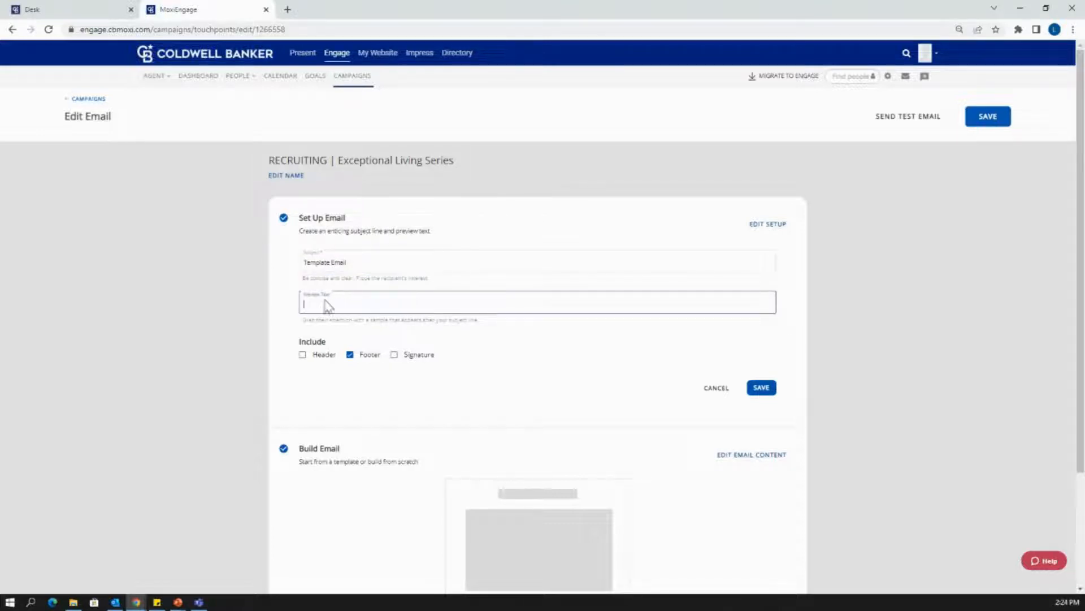
click(303, 355)
click(395, 355)
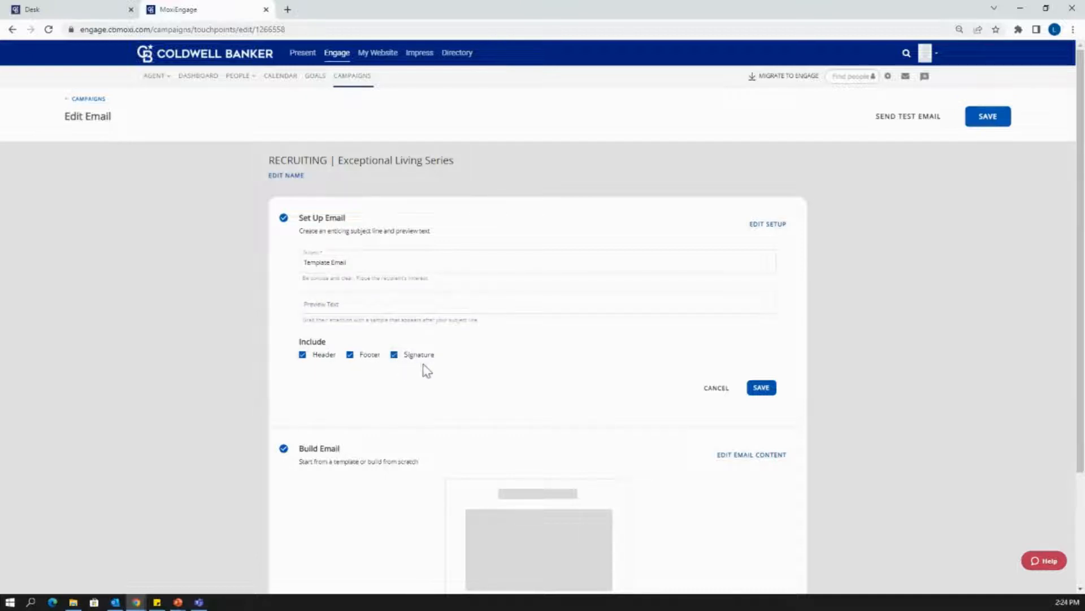
click(760, 388)
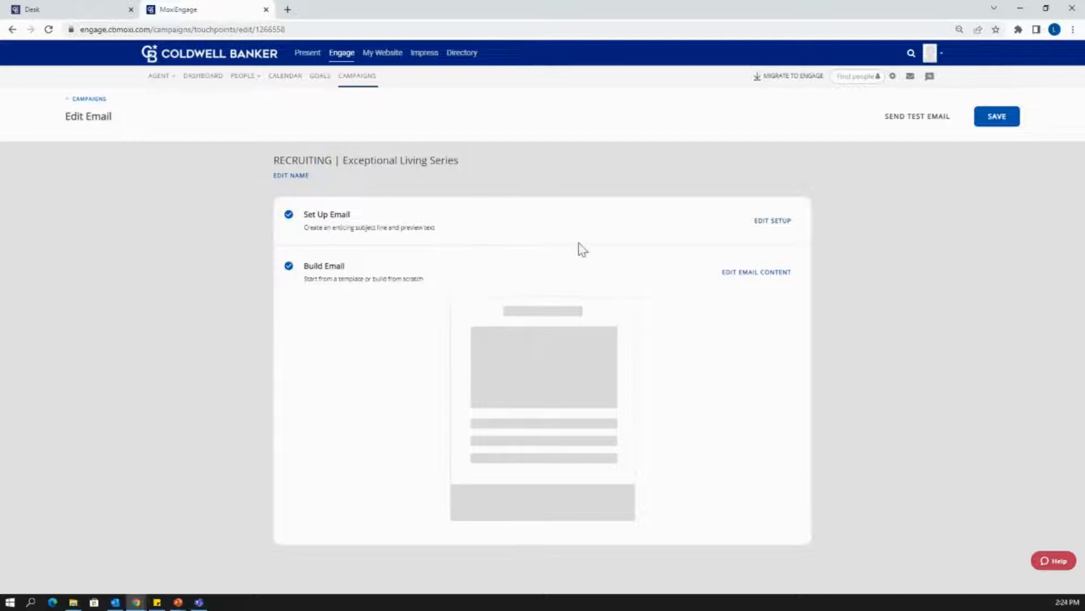
Step: Open the email content for editing and replace the "Click here to register now" line with "INSERT TEXT HERE!"
click(745, 283)
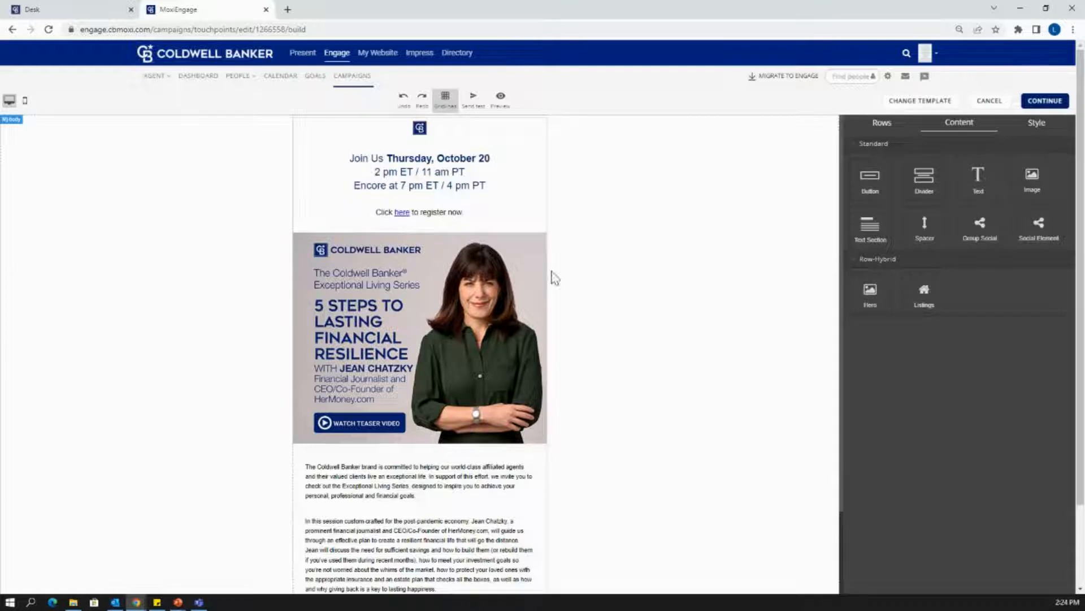
click(505, 191)
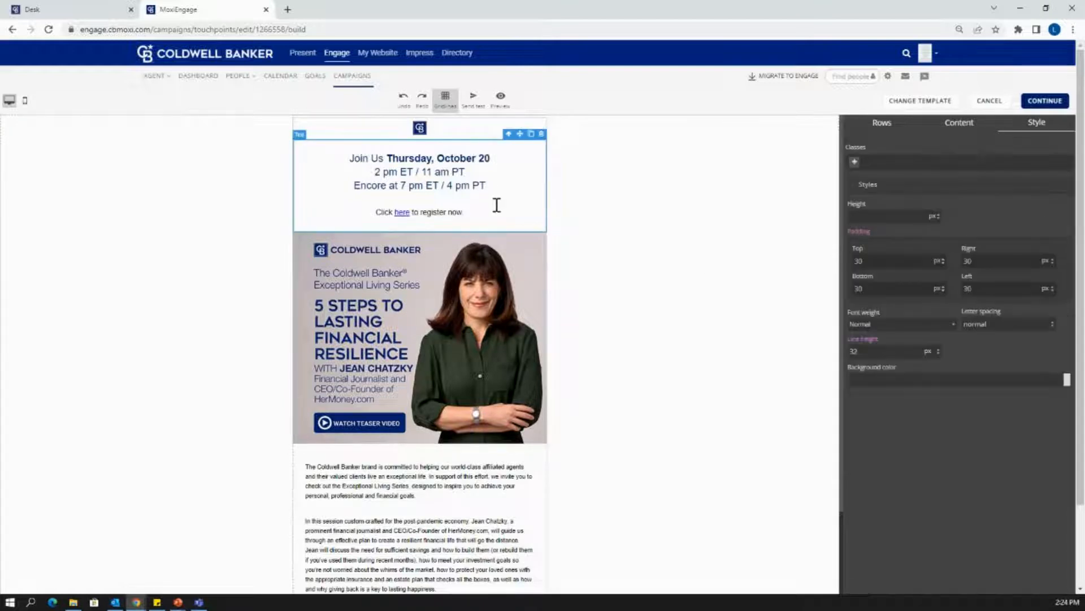
drag(499, 185, 342, 159)
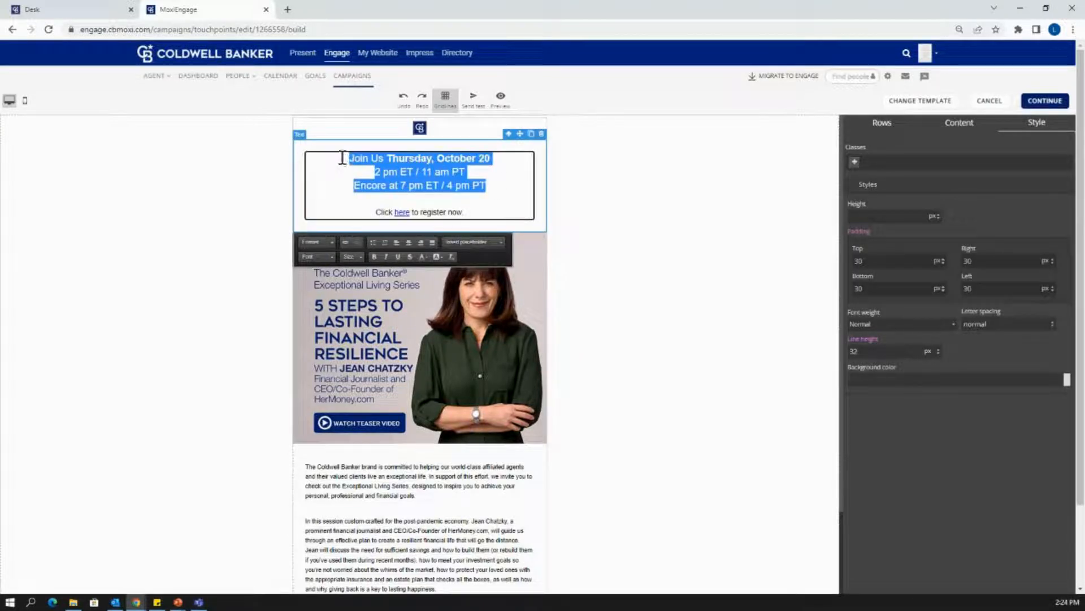
drag(477, 210, 347, 212)
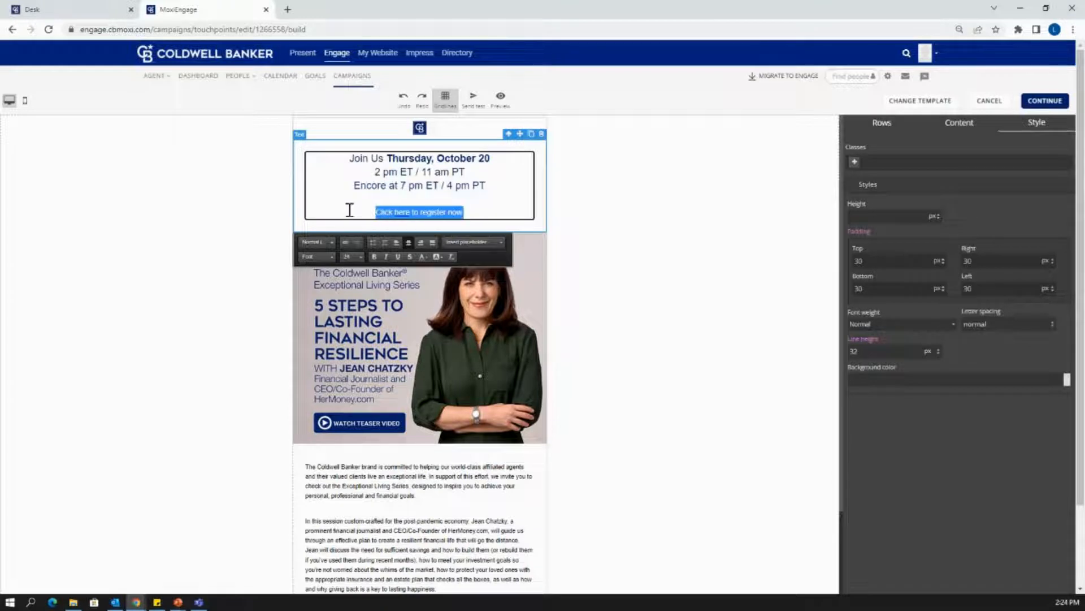
key(Delete)
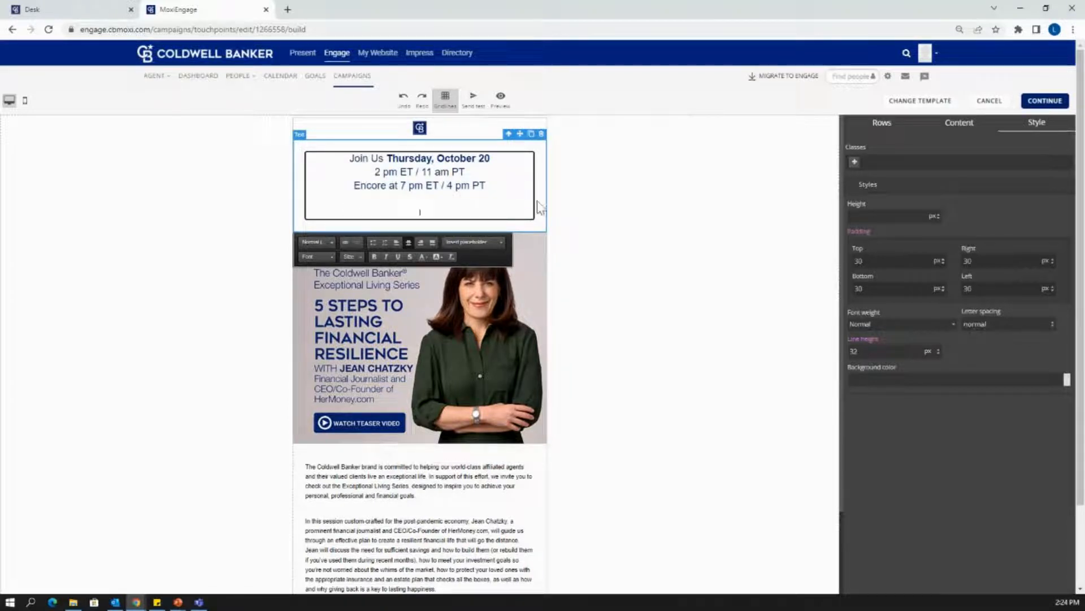
text(INSERT TEXT HERE!)
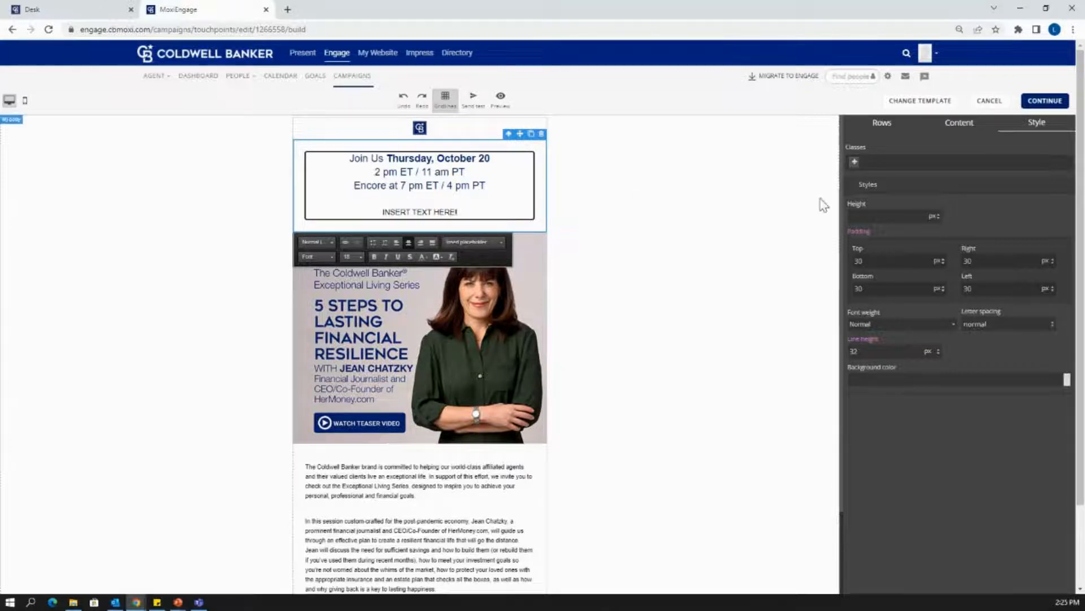
click(803, 232)
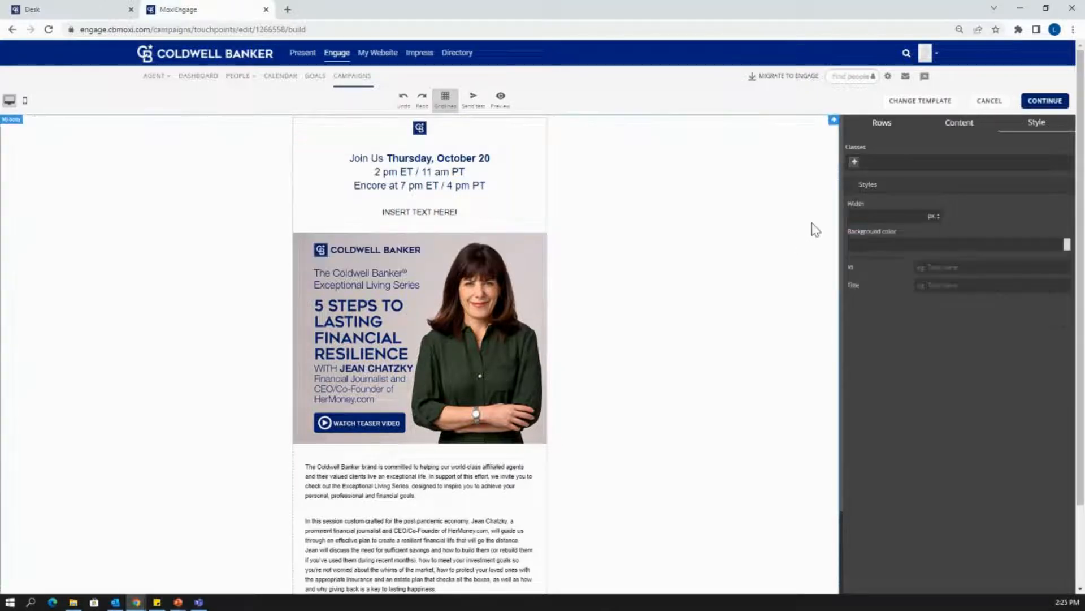
Step: Add a single-column row at the top of the email and insert a Hero block below it, above the logo
click(881, 126)
drag(952, 166, 395, 450)
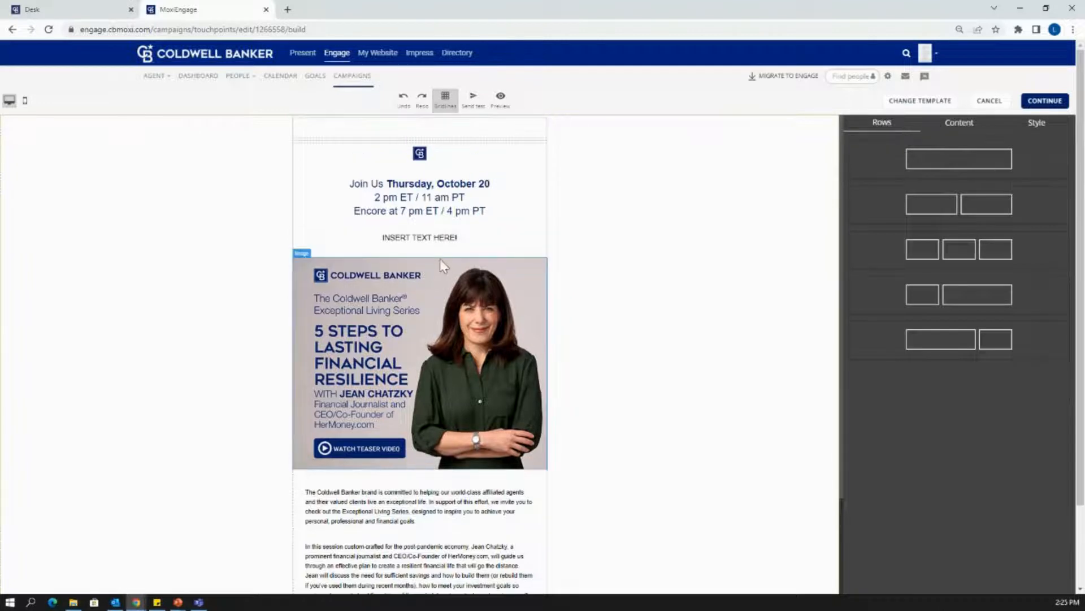
click(967, 125)
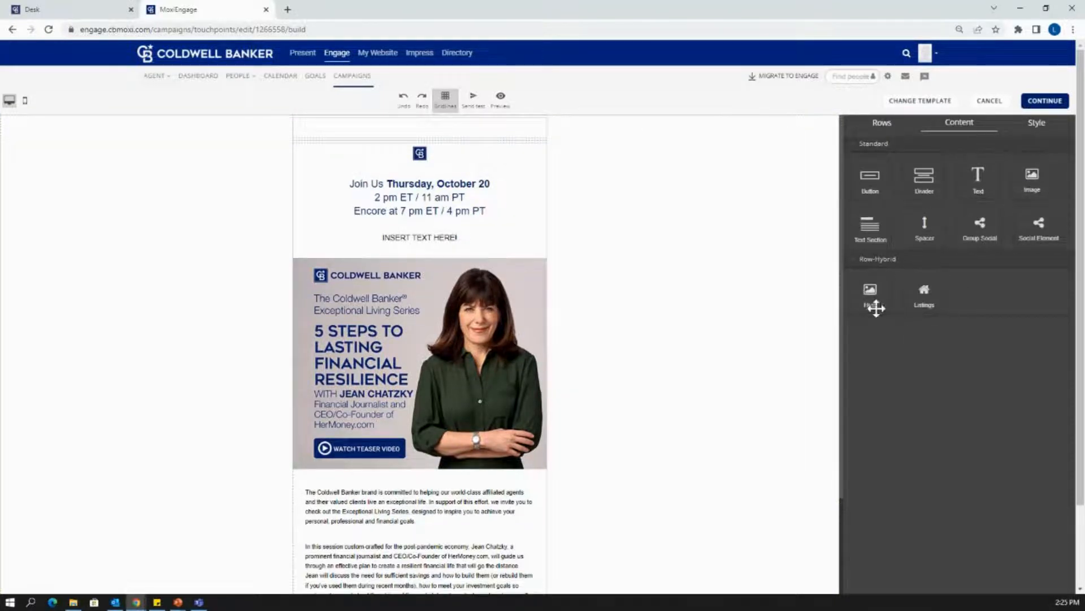
drag(876, 308, 432, 146)
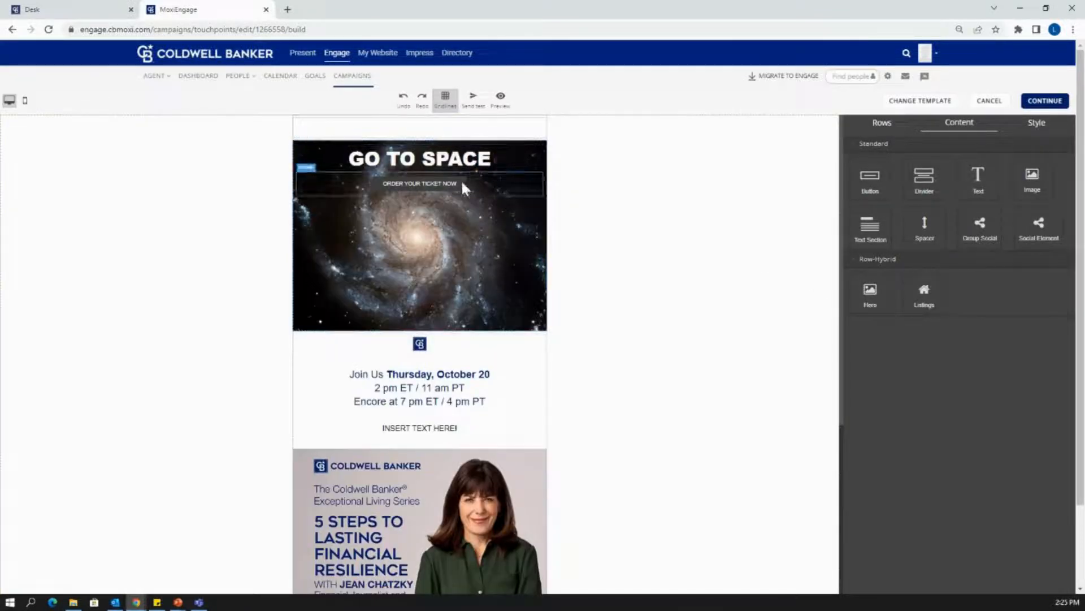
Step: Examine the Hero block's style settings and review the email content down to the footer
click(456, 258)
click(964, 132)
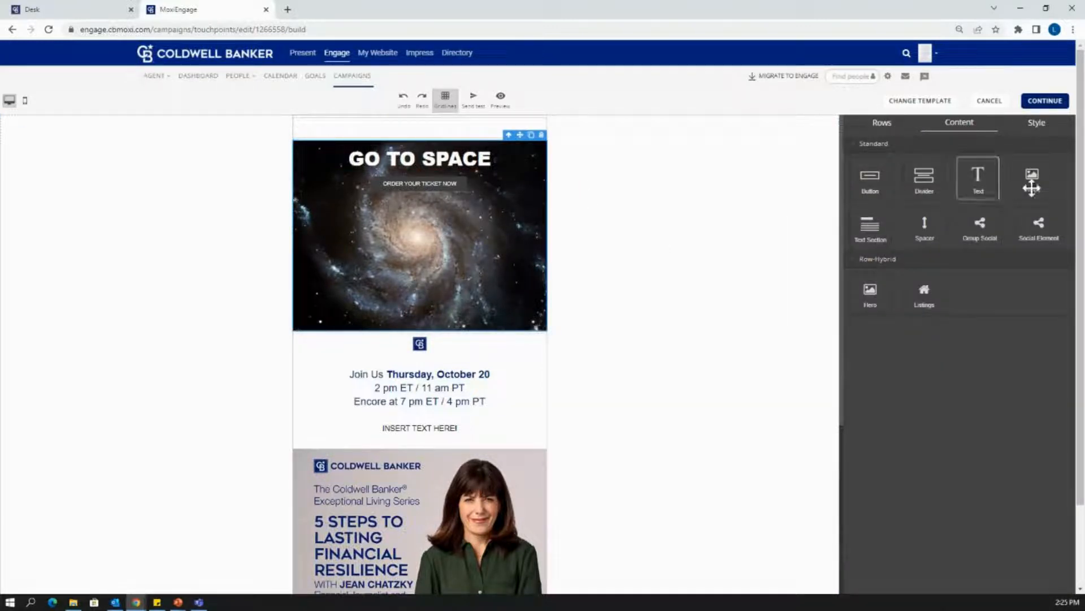
click(1037, 122)
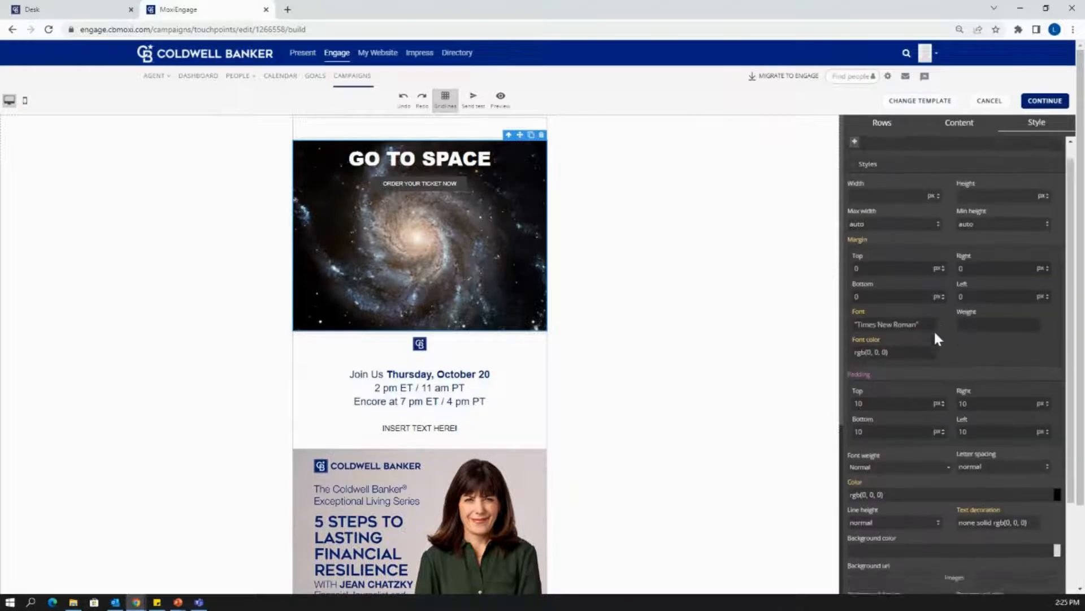
scroll(935, 333, down, 5)
scroll(934, 336, up, 5)
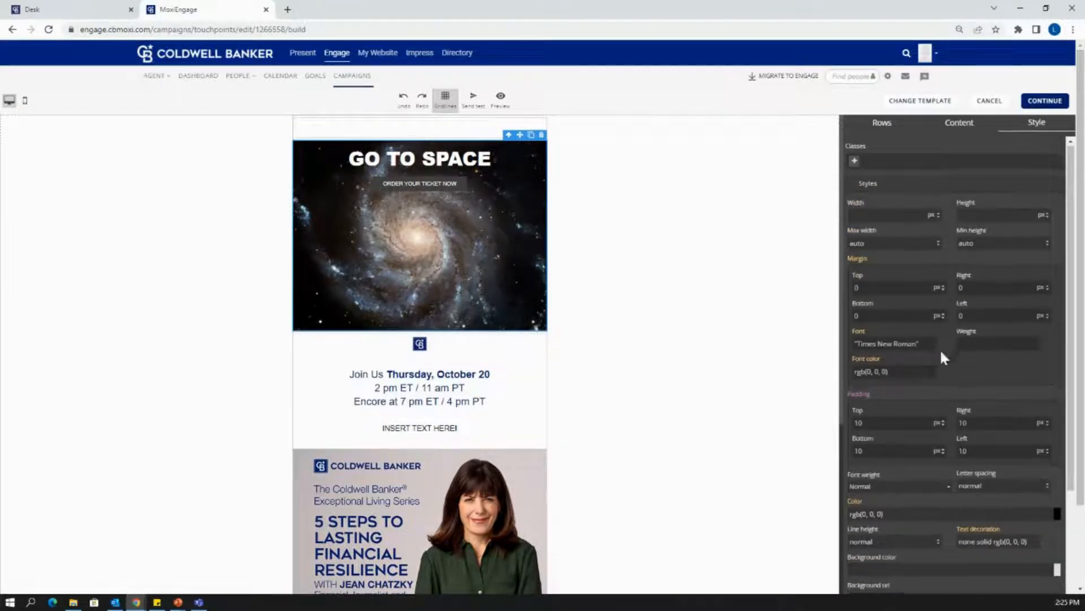
scroll(935, 355, down, 5)
scroll(931, 362, down, 3)
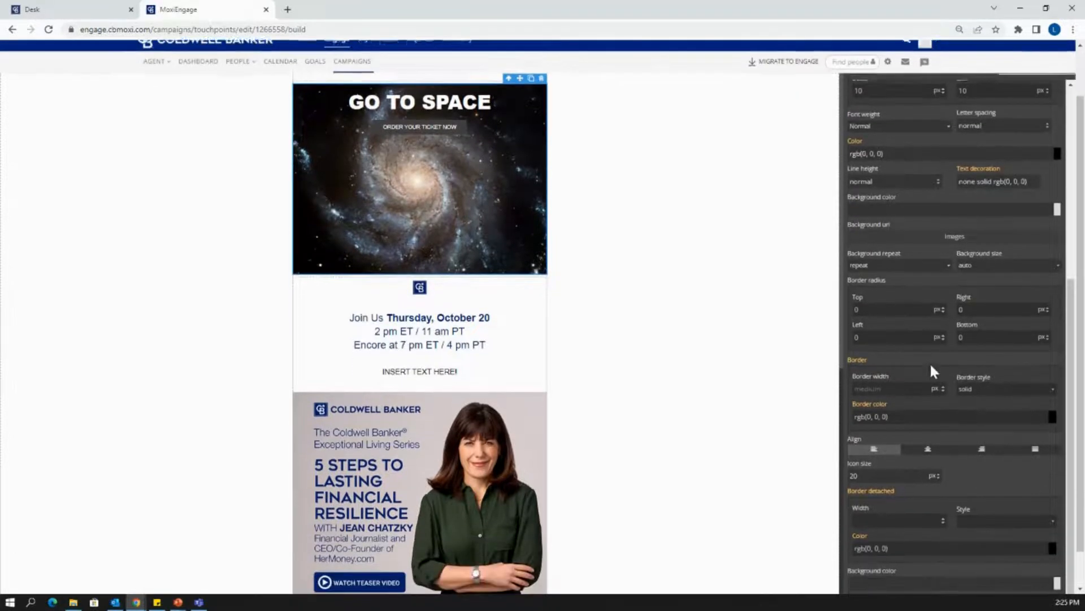
scroll(930, 370, up, 3)
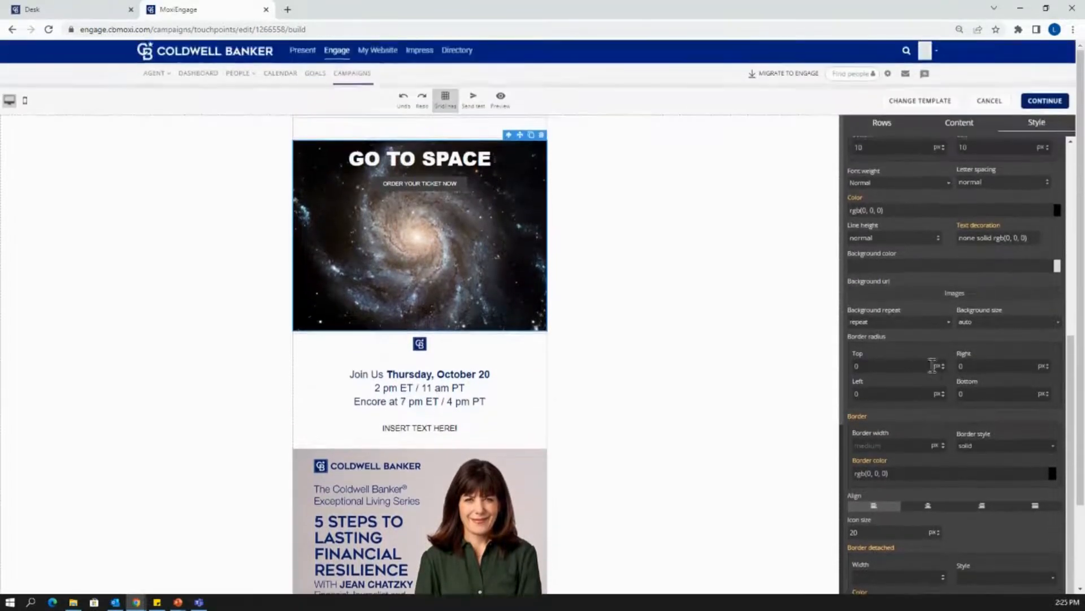
click(952, 125)
scroll(418, 339, down, 6)
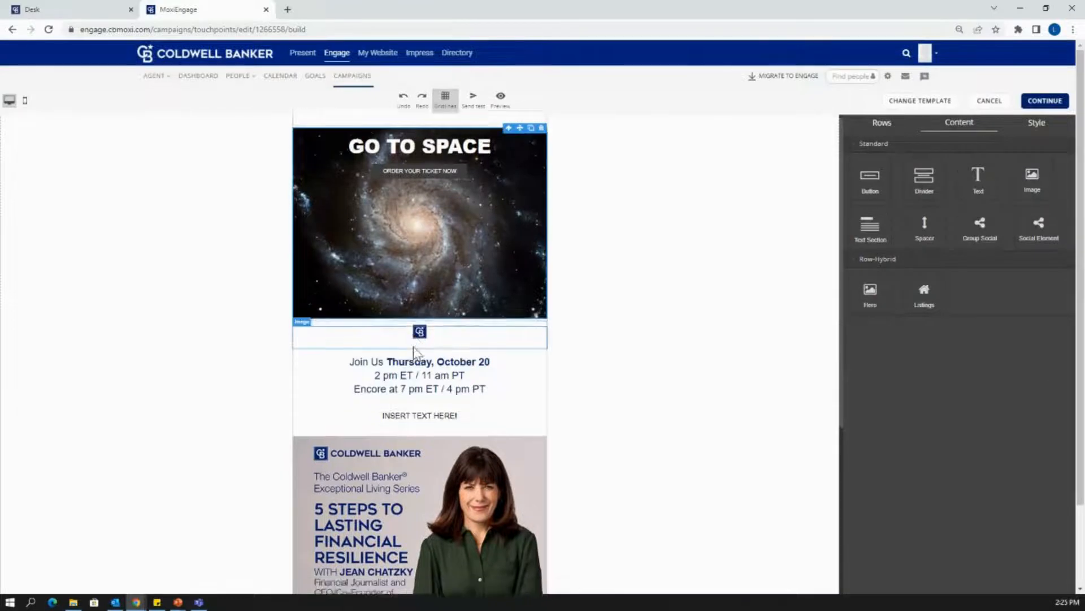
scroll(461, 370, down, 1)
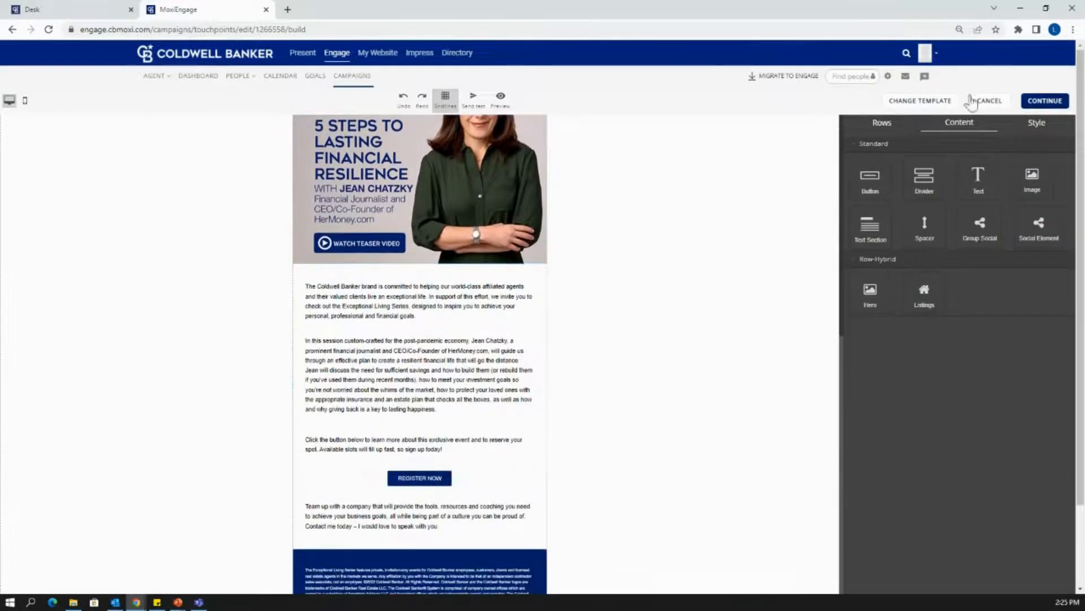
Step: Change the email's template to Holiday Recipes and confirm replacing the existing content
click(930, 100)
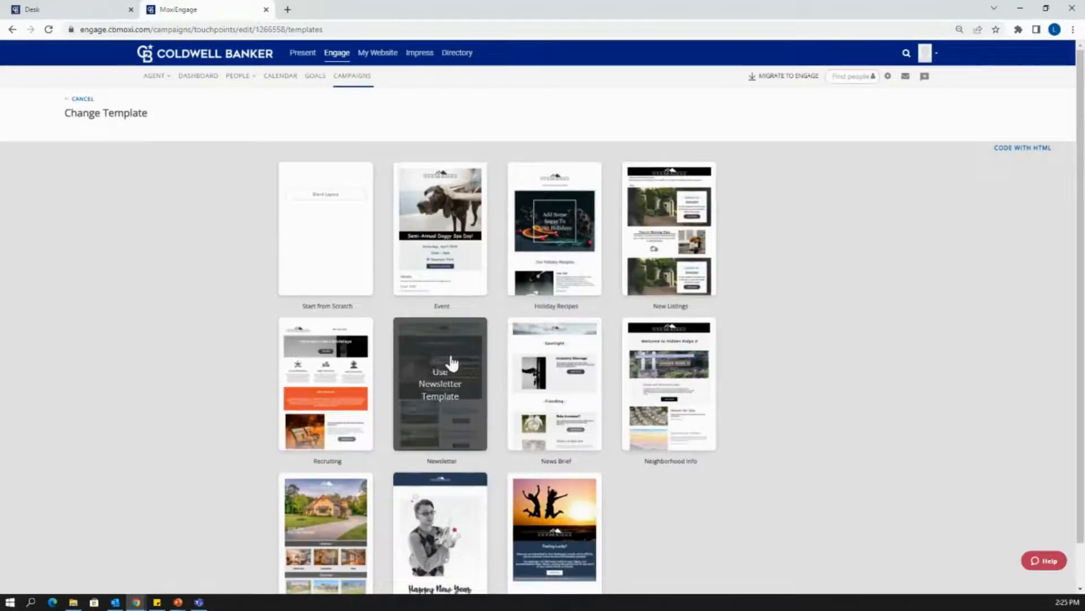
click(540, 272)
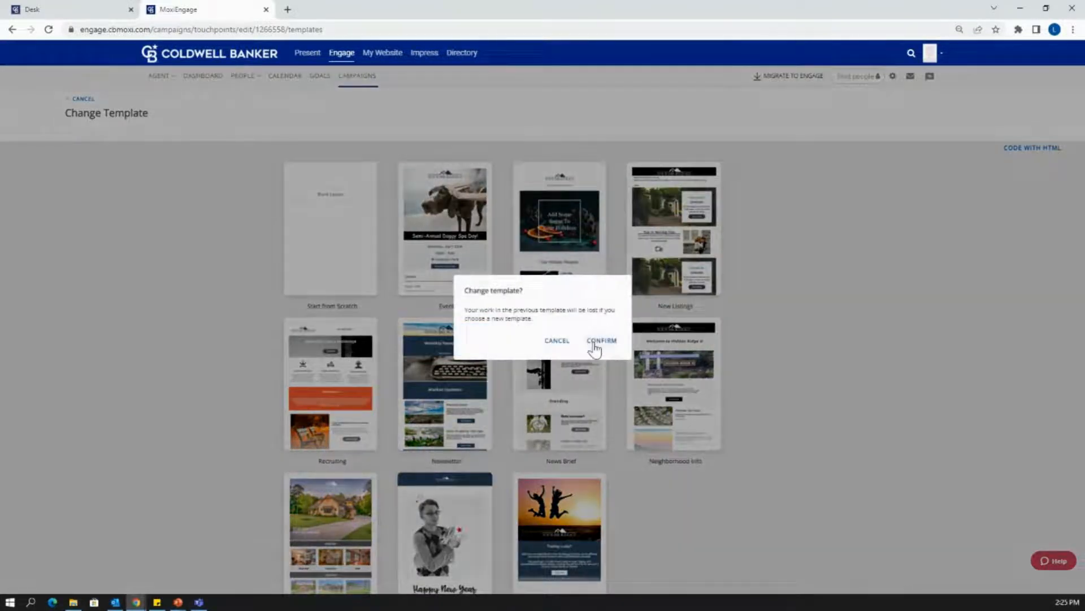
click(596, 342)
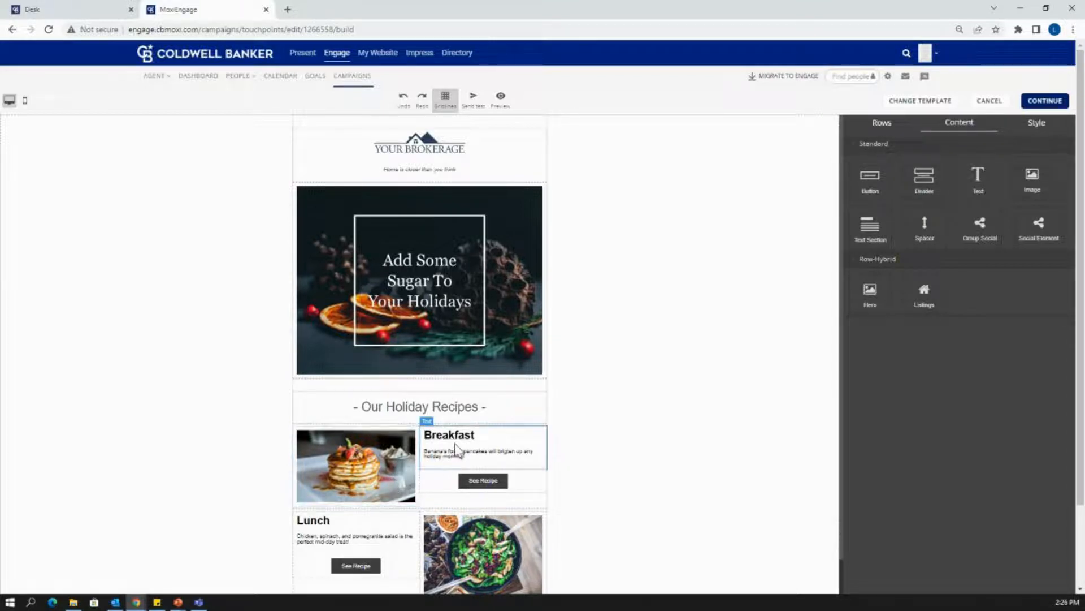
Step: Change the Breakfast section's button label to "CLick here!" and check the button's URL setting
click(507, 437)
drag(507, 437, 405, 433)
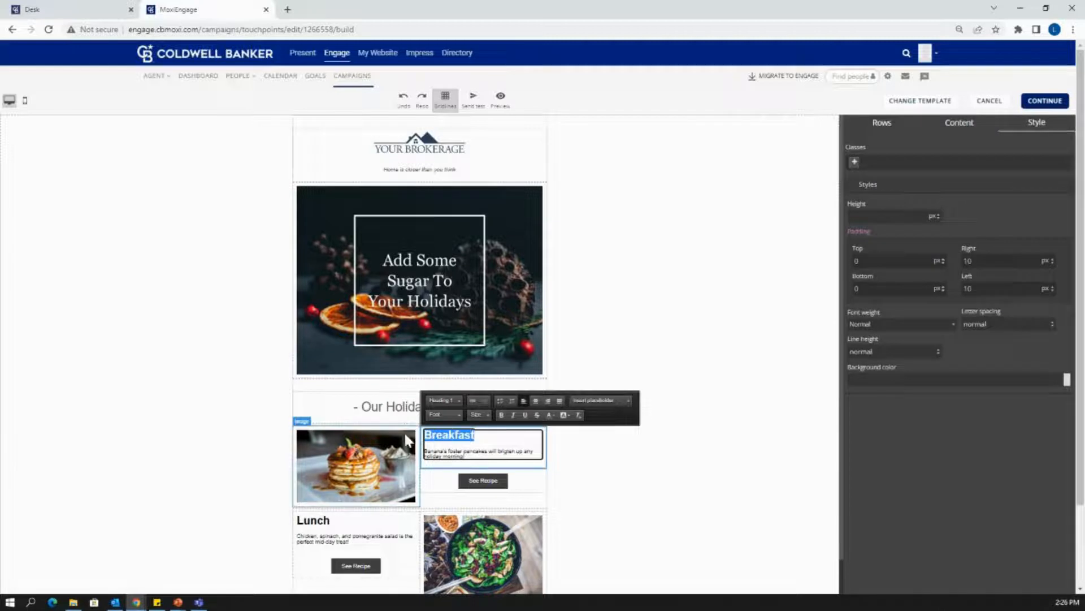
click(482, 482)
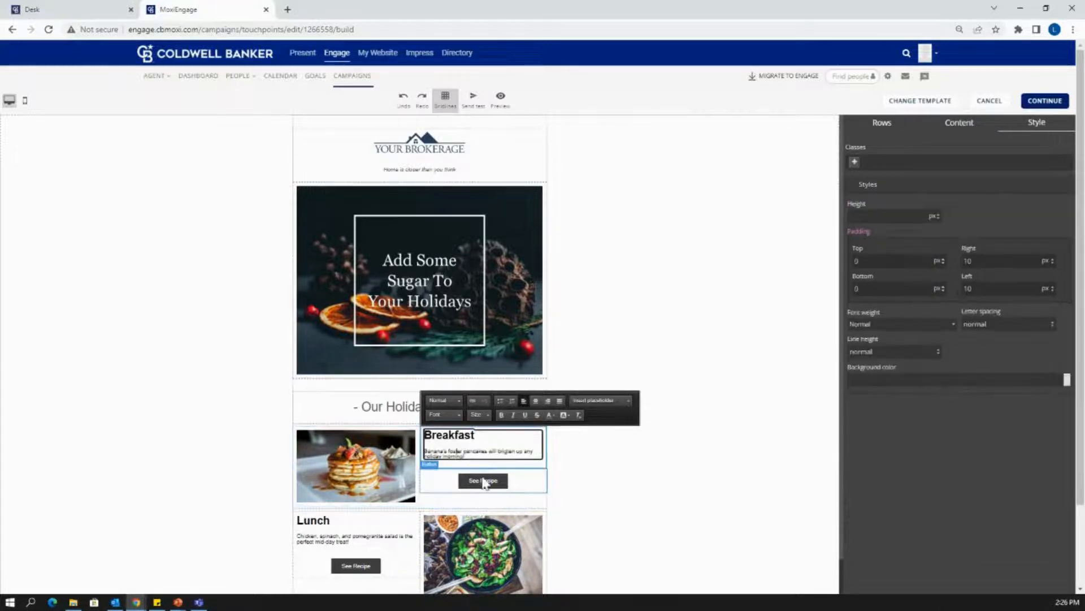
click(488, 490)
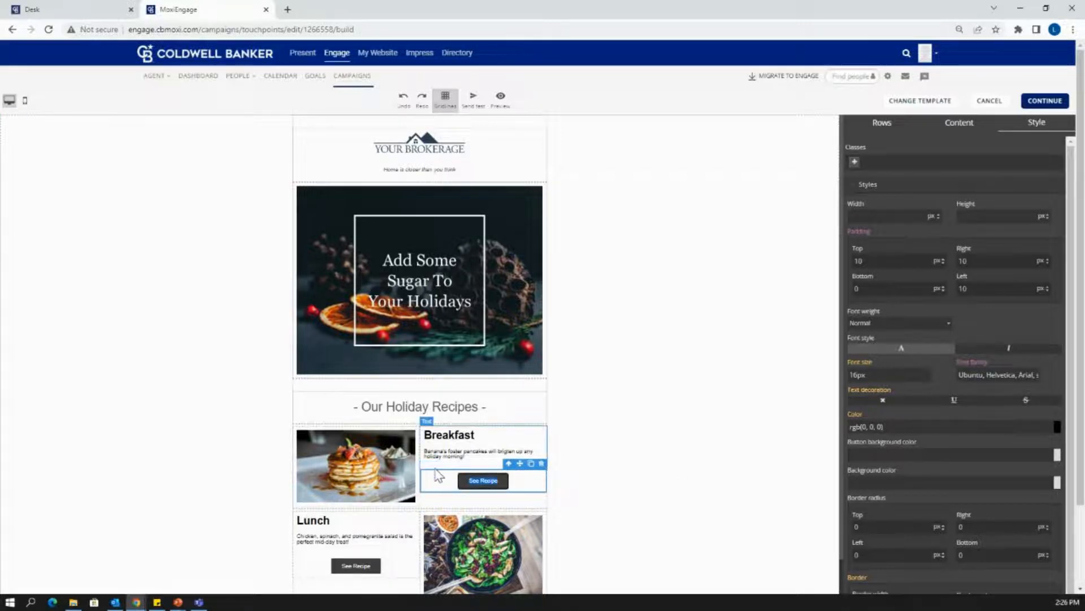
text(Click! here!)
scroll(972, 338, down, 5)
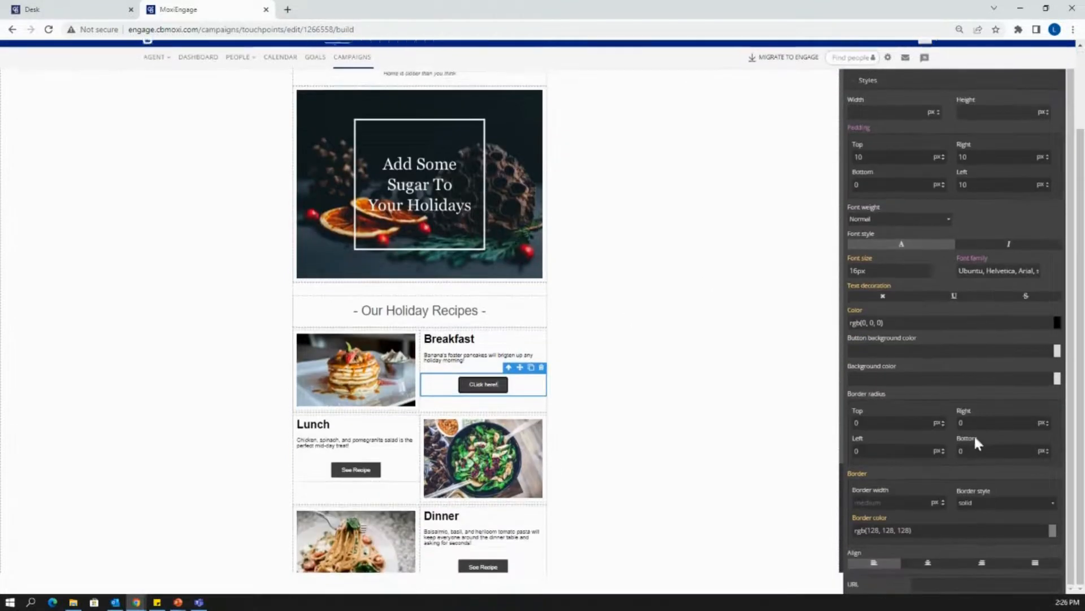
click(951, 582)
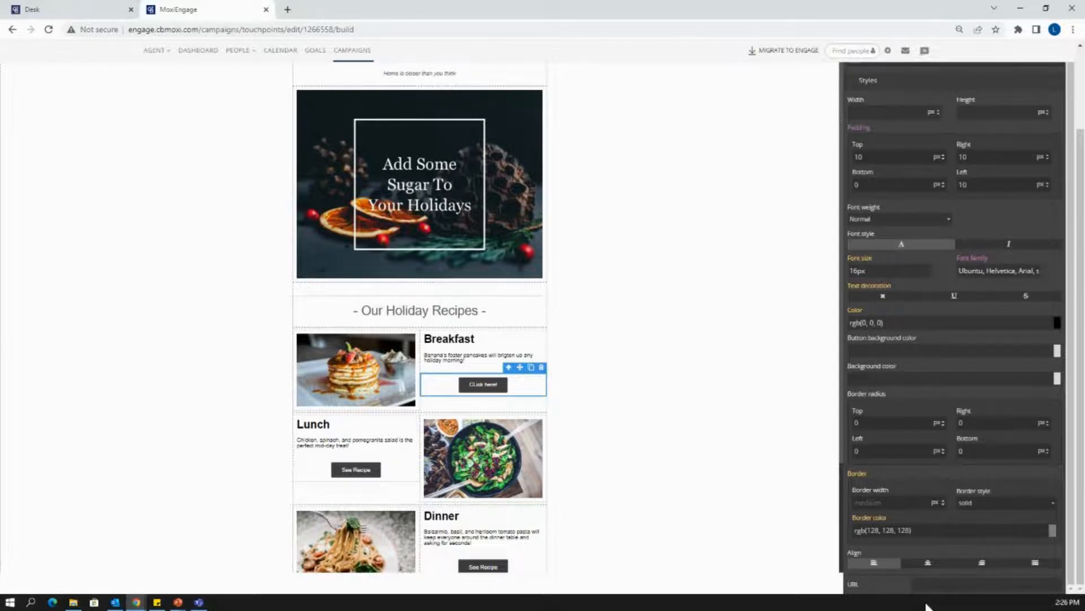
scroll(704, 427, down, 2)
scroll(687, 408, up, 2)
Step: Delete the pancake photo and put an Image block with the stored "How to Create a Blog Post" graphic in its place
click(388, 367)
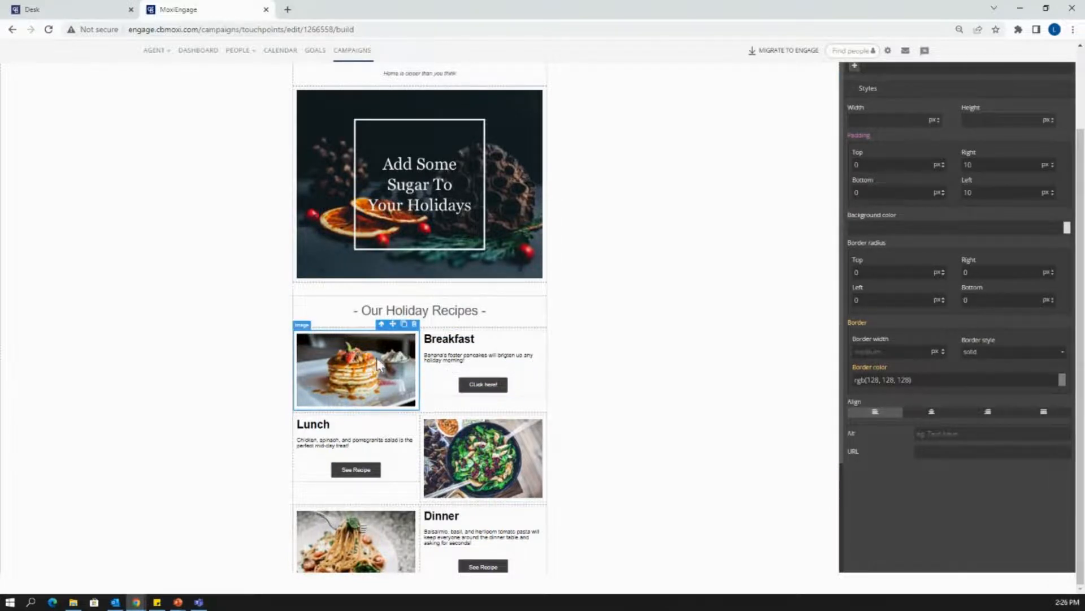
click(415, 325)
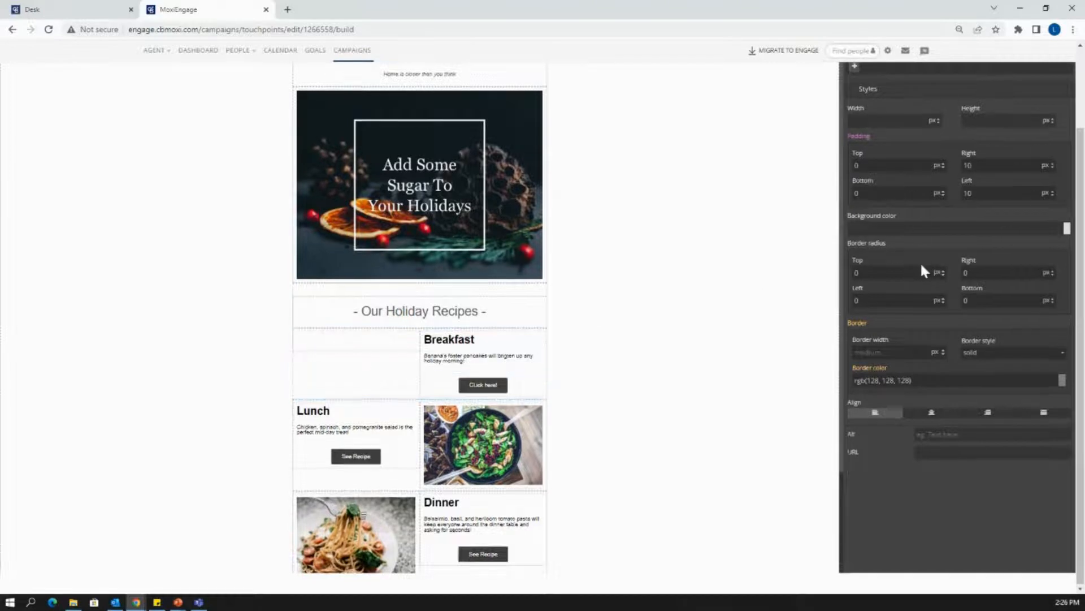
scroll(928, 199, up, 2)
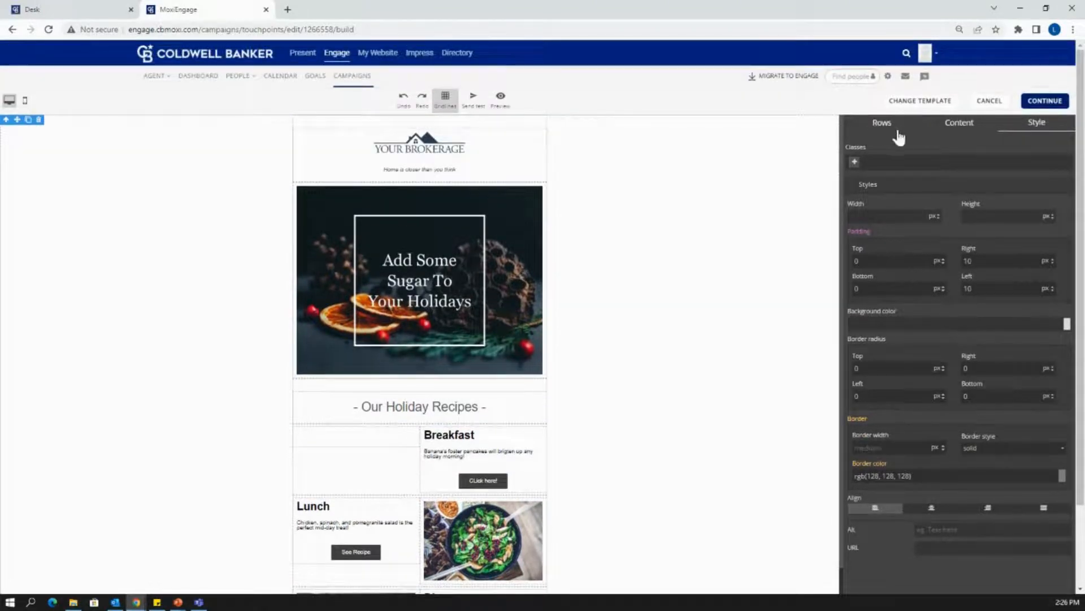
click(962, 129)
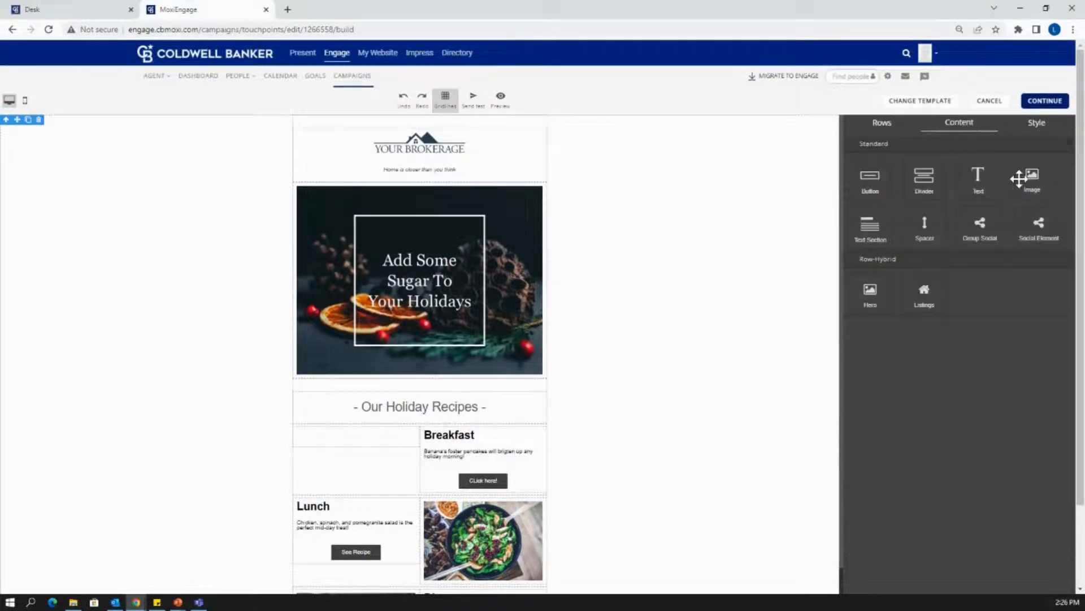
drag(1020, 179, 320, 440)
double_click(360, 472)
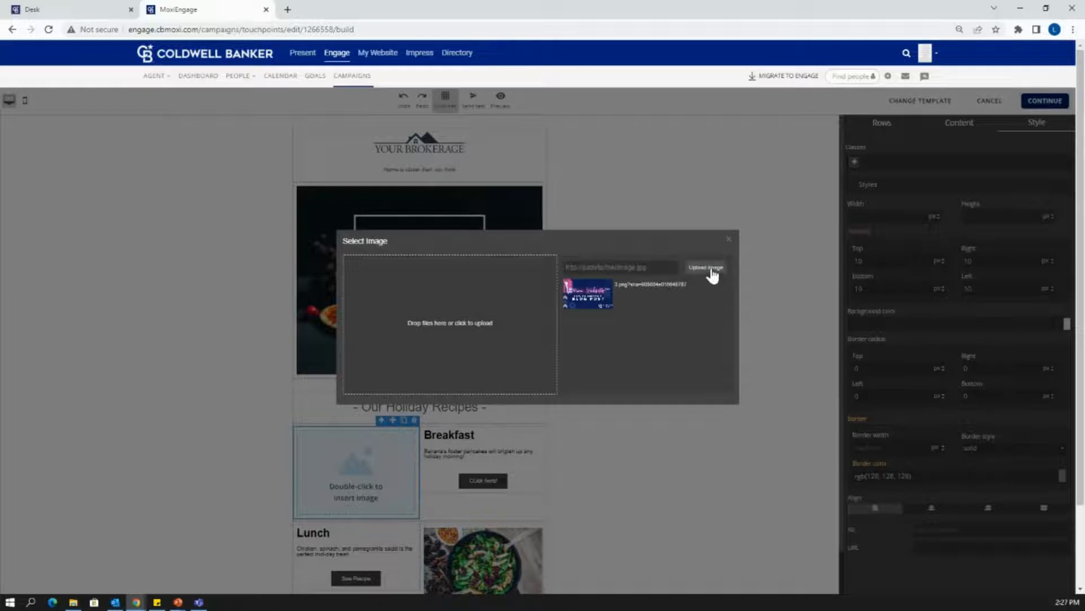
click(589, 294)
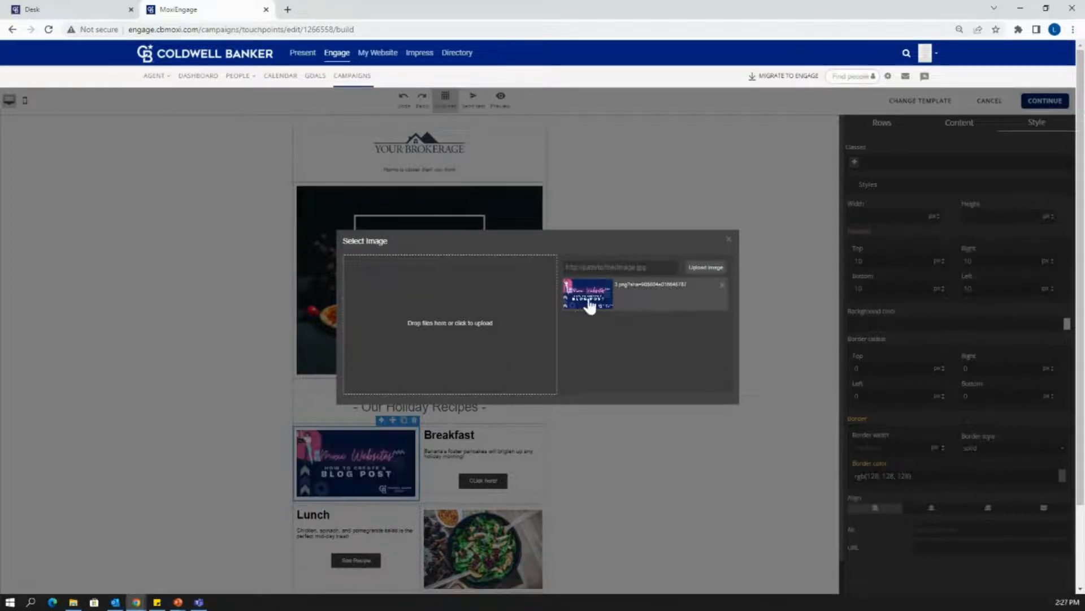
click(729, 242)
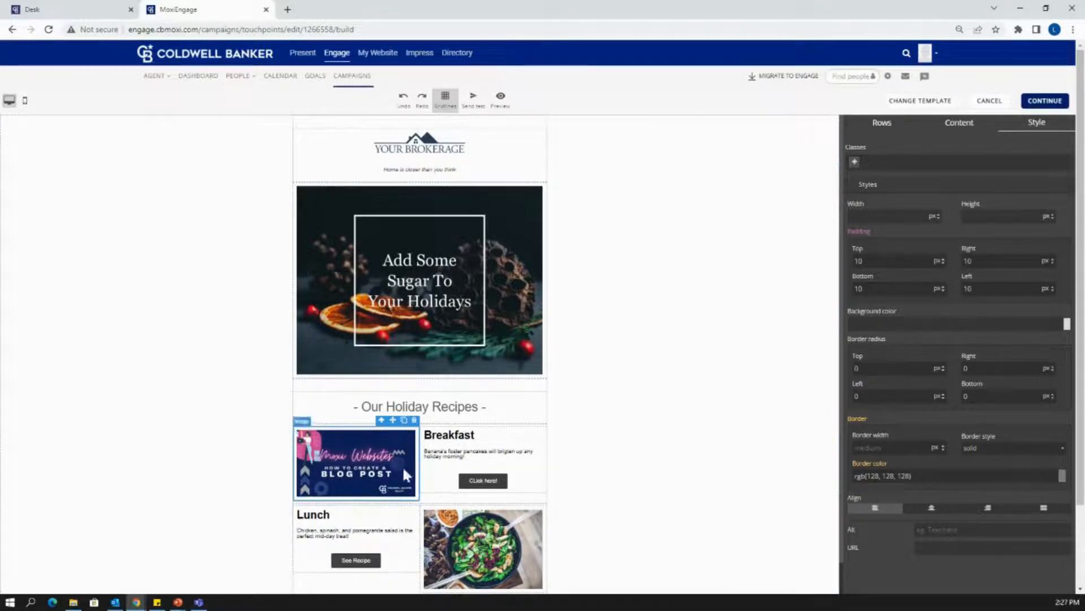
Step: Replace the "Breakfast" heading with "Start Blogging today!"
double_click(493, 437)
drag(493, 437, 425, 438)
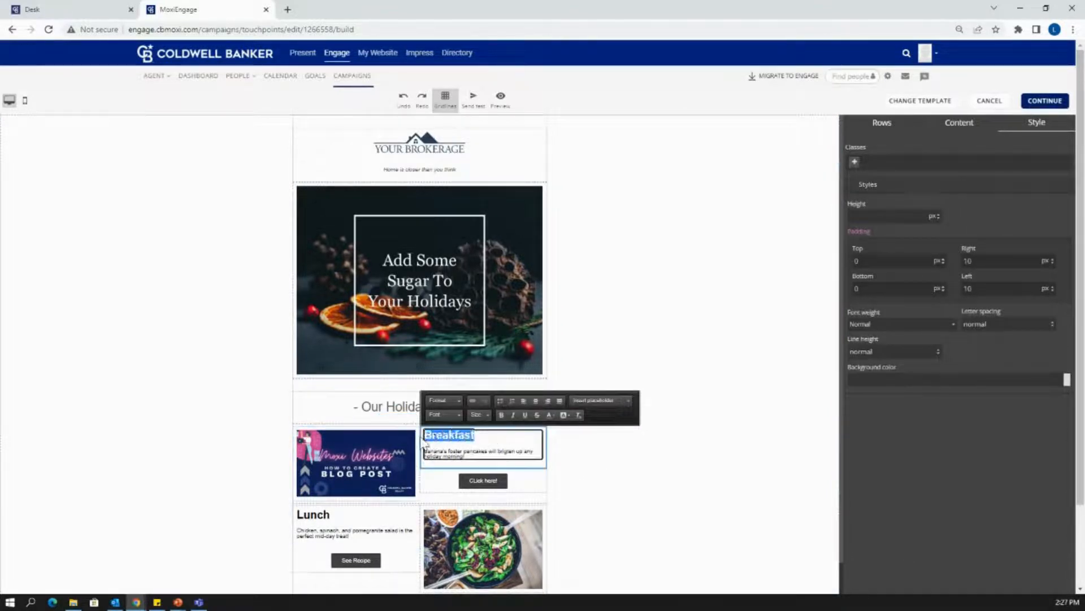
key(BackSpace)
text(Start Blogging today!)
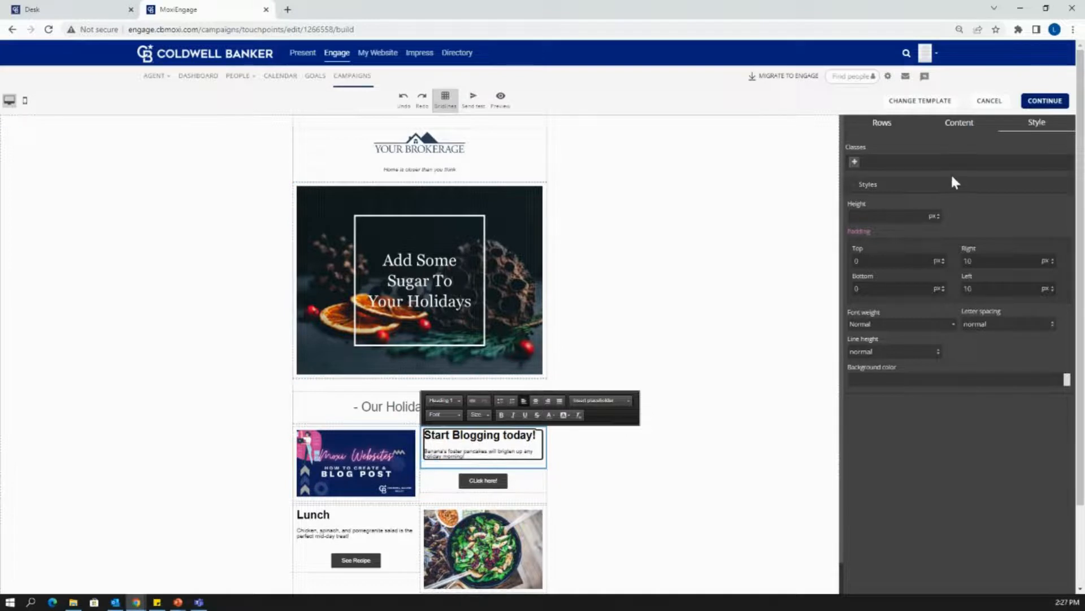
Step: Insert a Text Section block above the "Our Holiday Recipes" heading
click(959, 123)
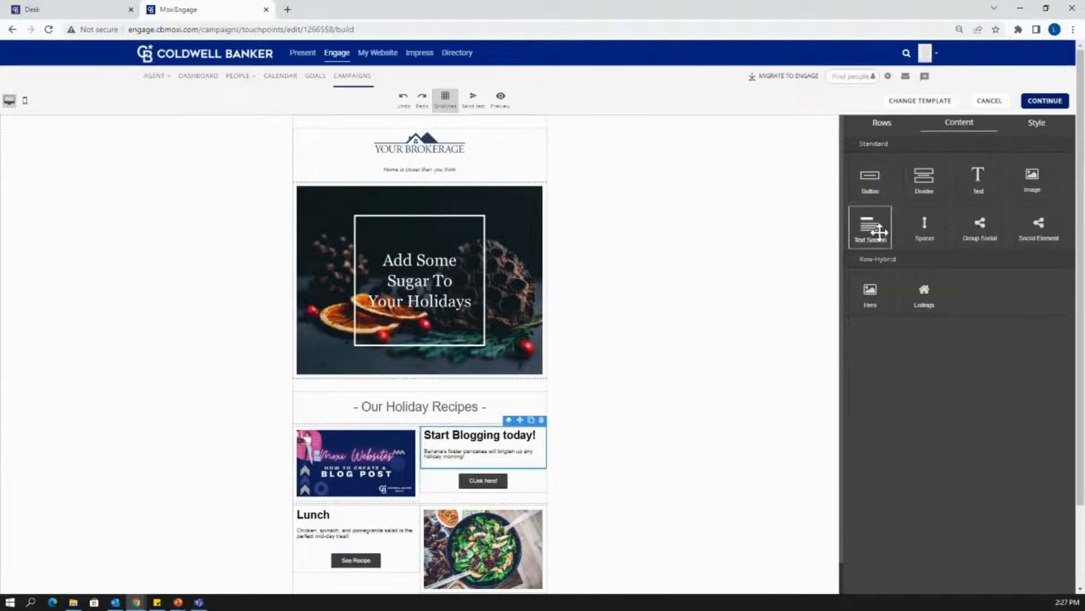
drag(870, 226, 297, 402)
click(388, 407)
click(346, 420)
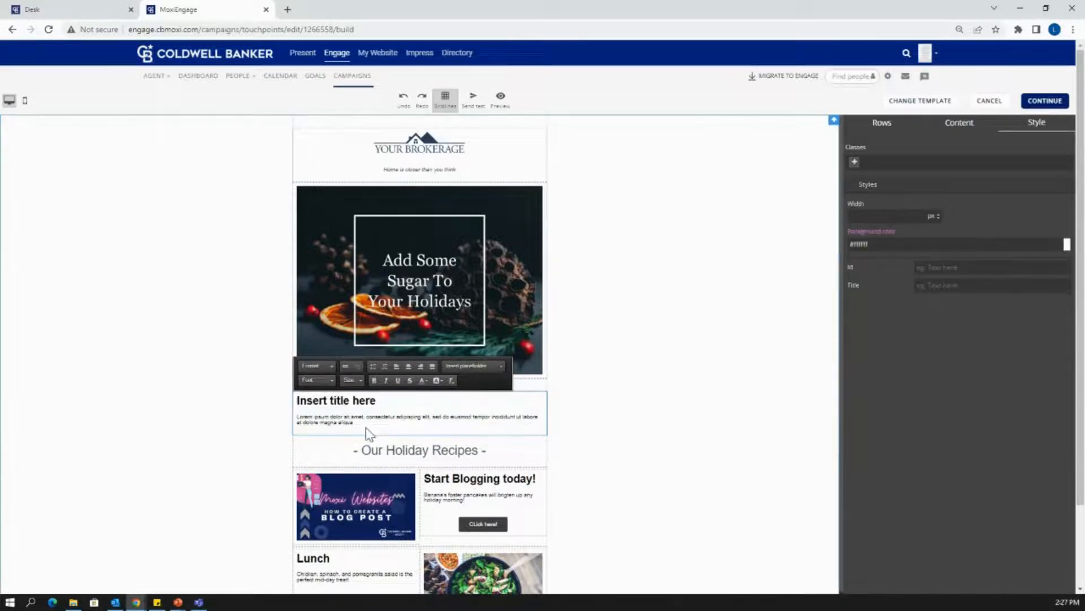
Step: Open the new text section for editing and examine its available fonts and font sizes
click(357, 418)
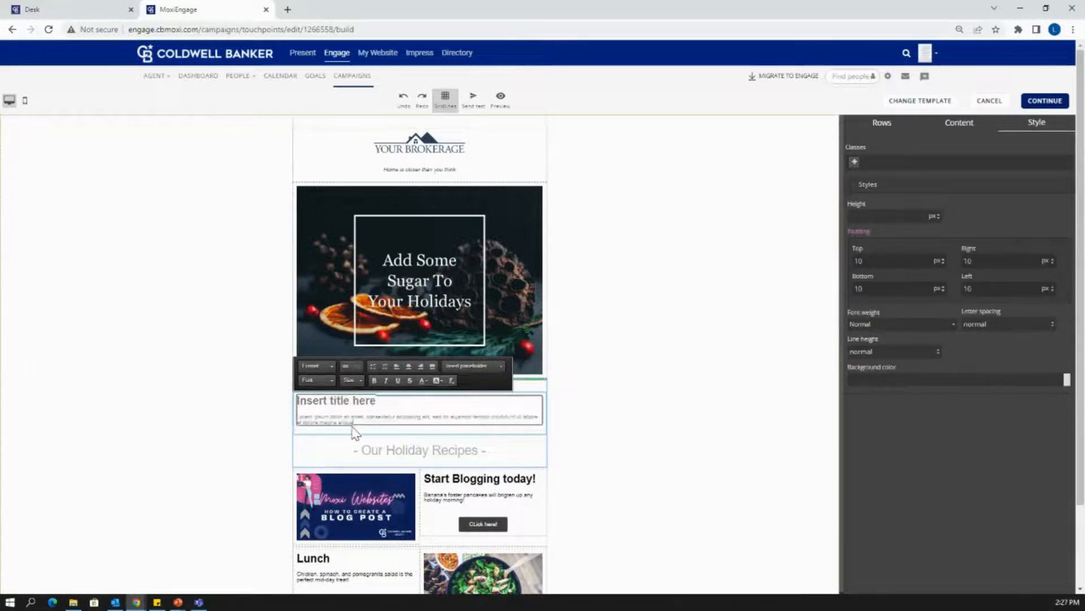
drag(352, 426, 370, 427)
double_click(367, 421)
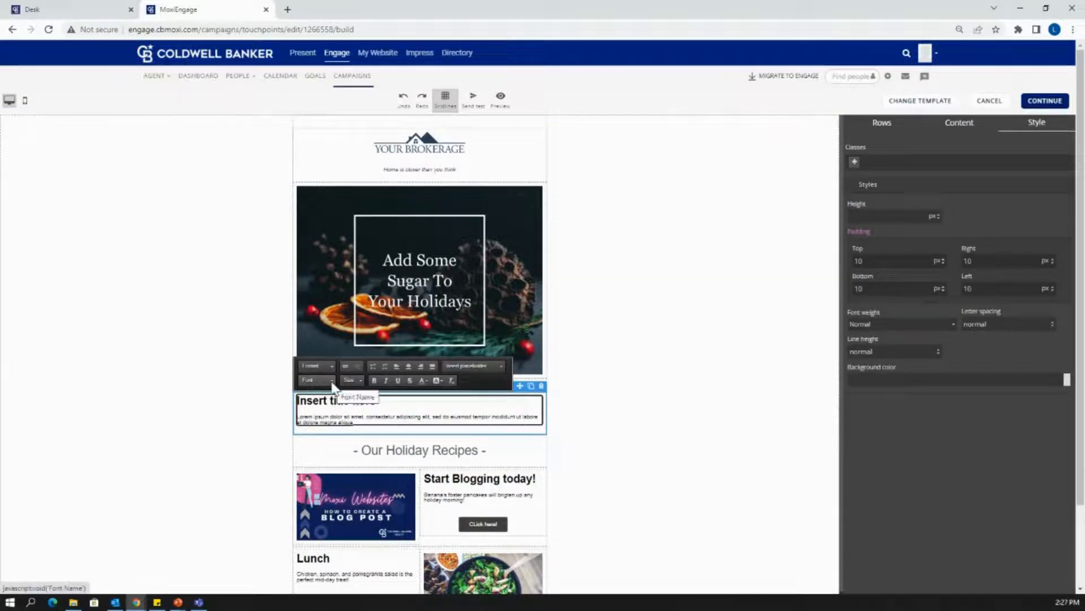
click(331, 379)
scroll(333, 441, down, 3)
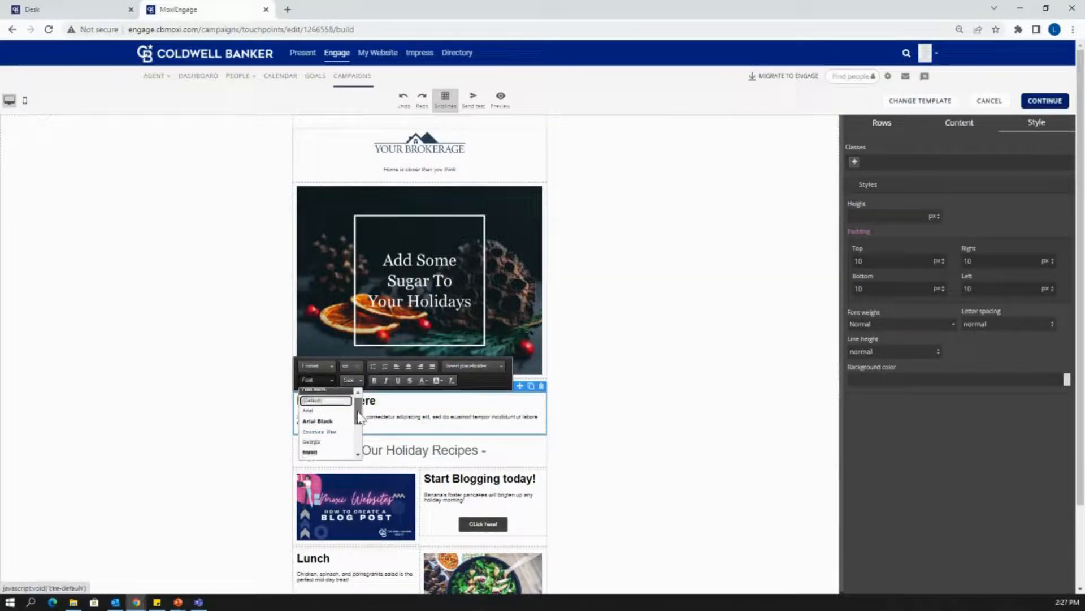
click(348, 380)
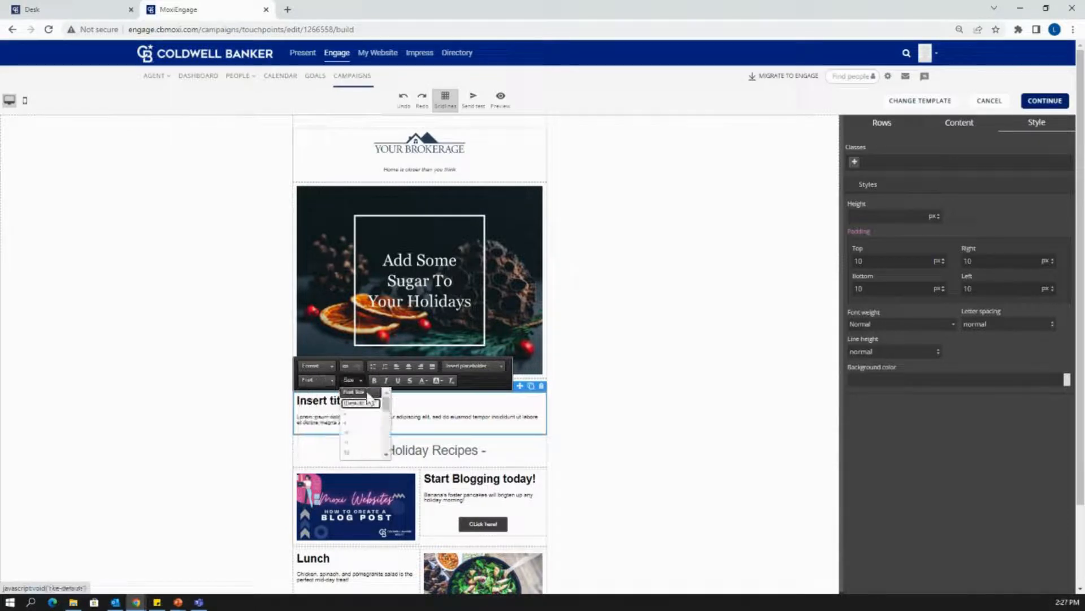
scroll(385, 407, down, 1)
click(392, 398)
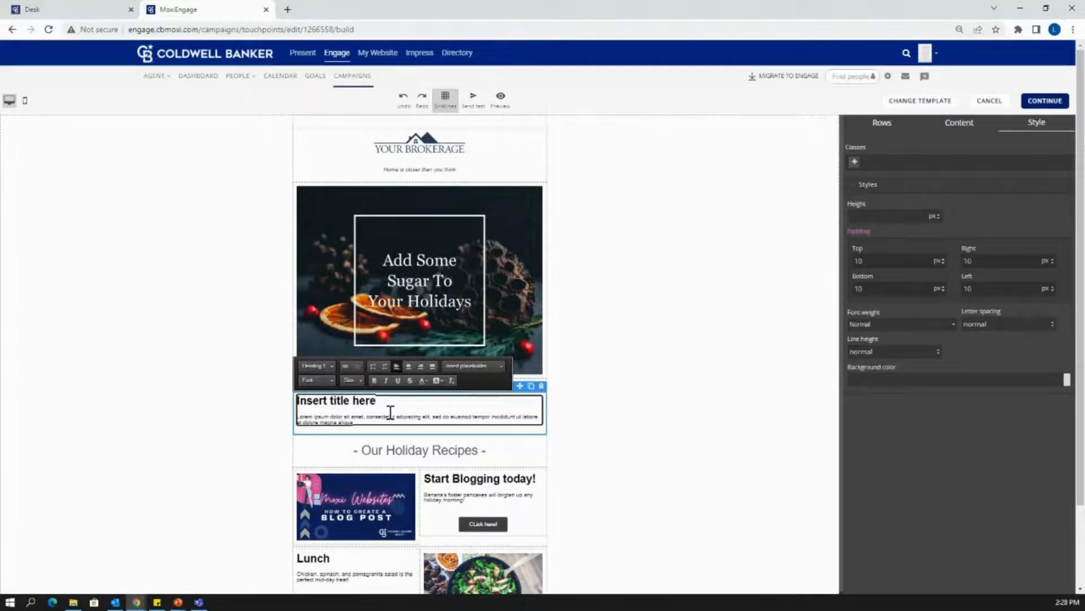
Step: Preview the email and review it from the header down to the footer, closing the preview when done
scroll(452, 424, down, 2)
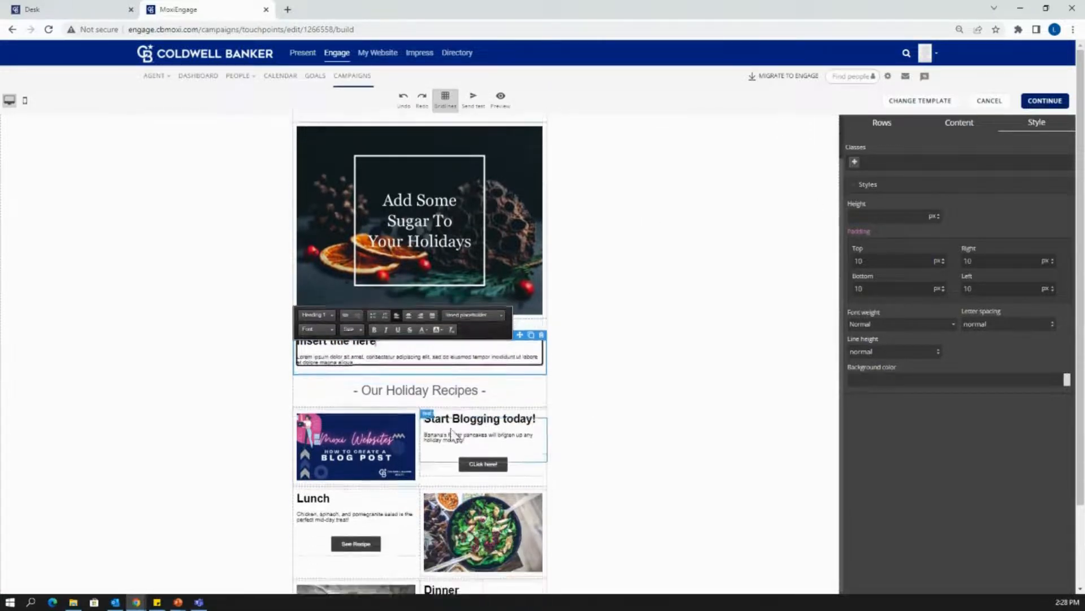
scroll(448, 440, down, 1)
scroll(729, 418, up, 3)
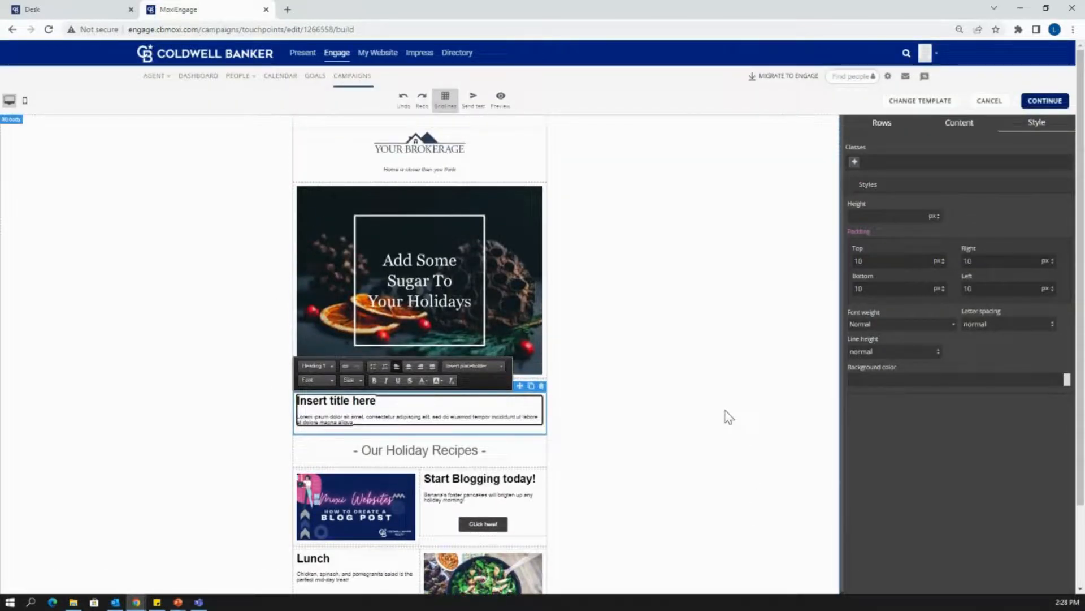
click(501, 100)
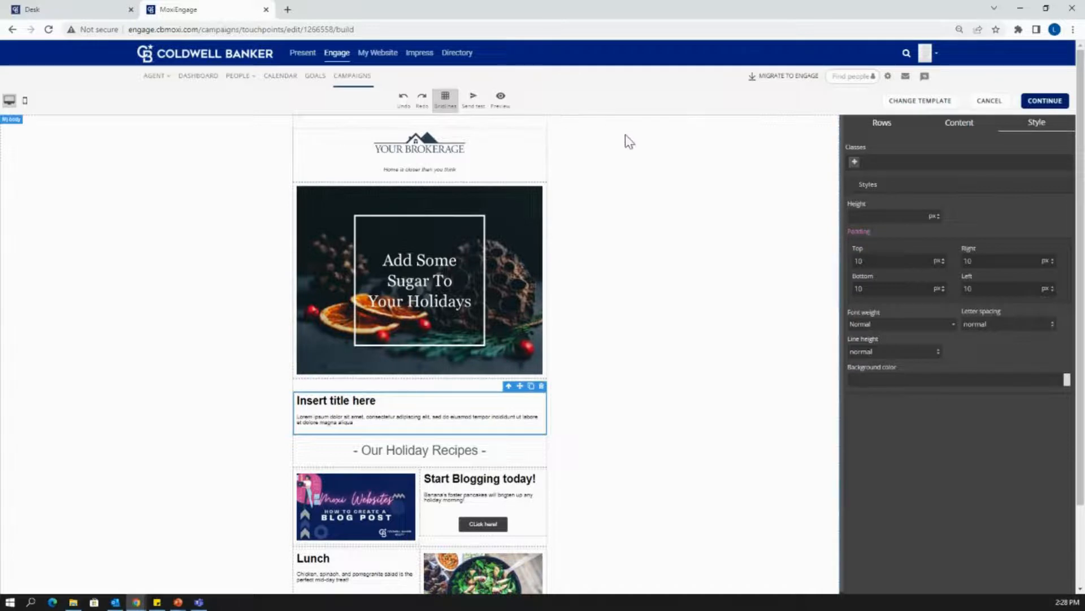
click(500, 99)
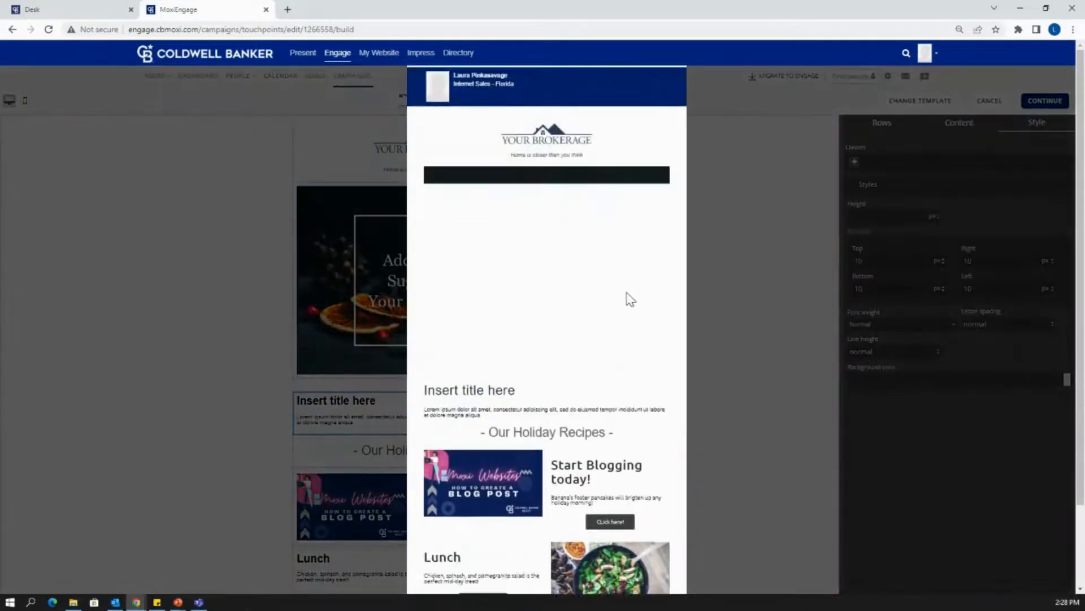
scroll(629, 299, down, 6)
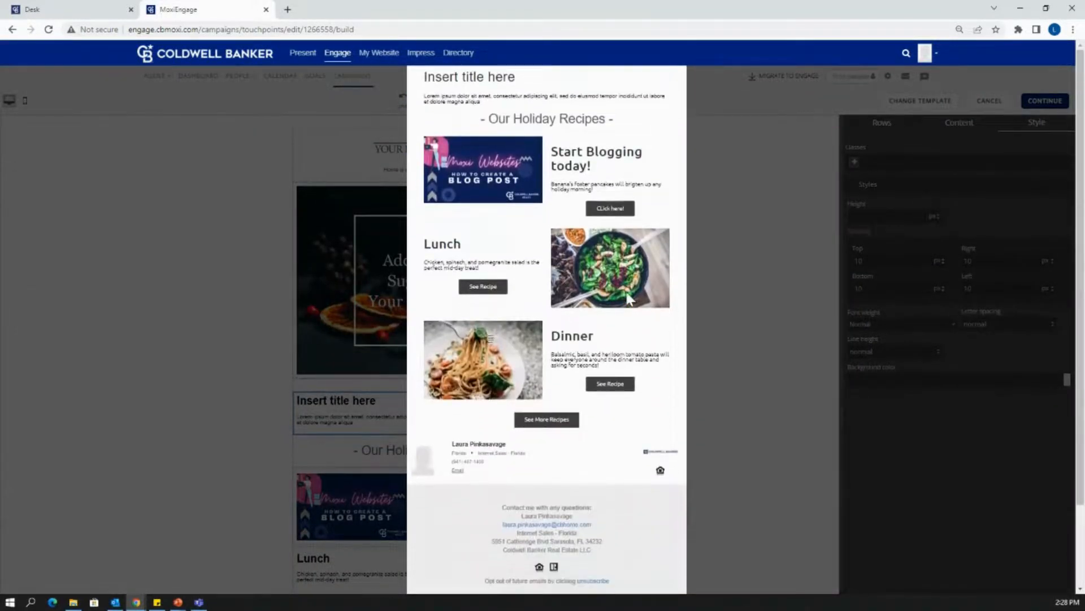
scroll(630, 298, up, 6)
click(697, 88)
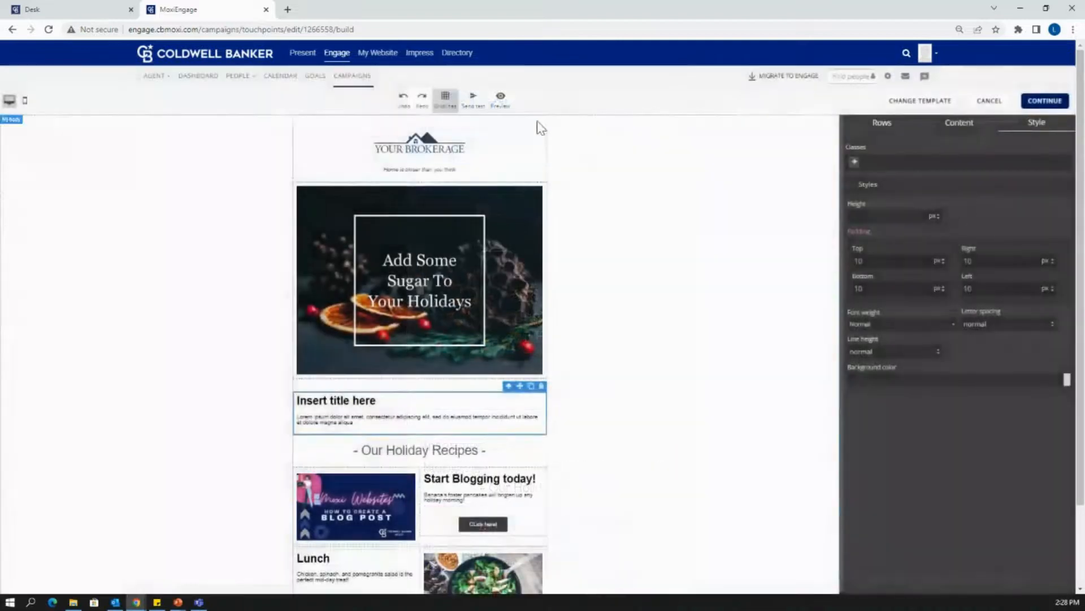
Step: Check the test email form's recipient field and close the form without sending
click(470, 109)
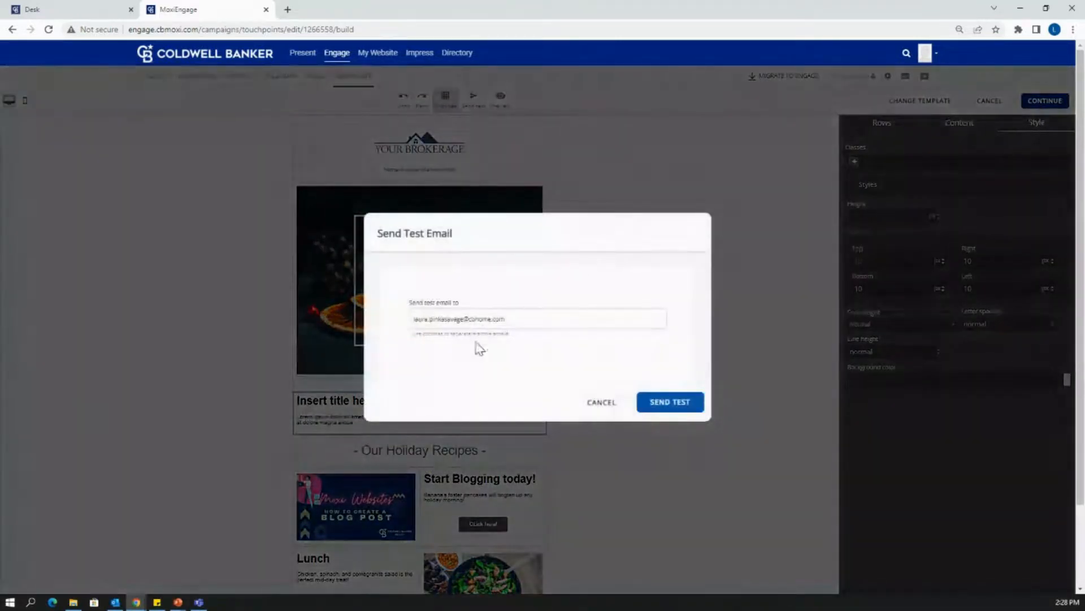
click(601, 402)
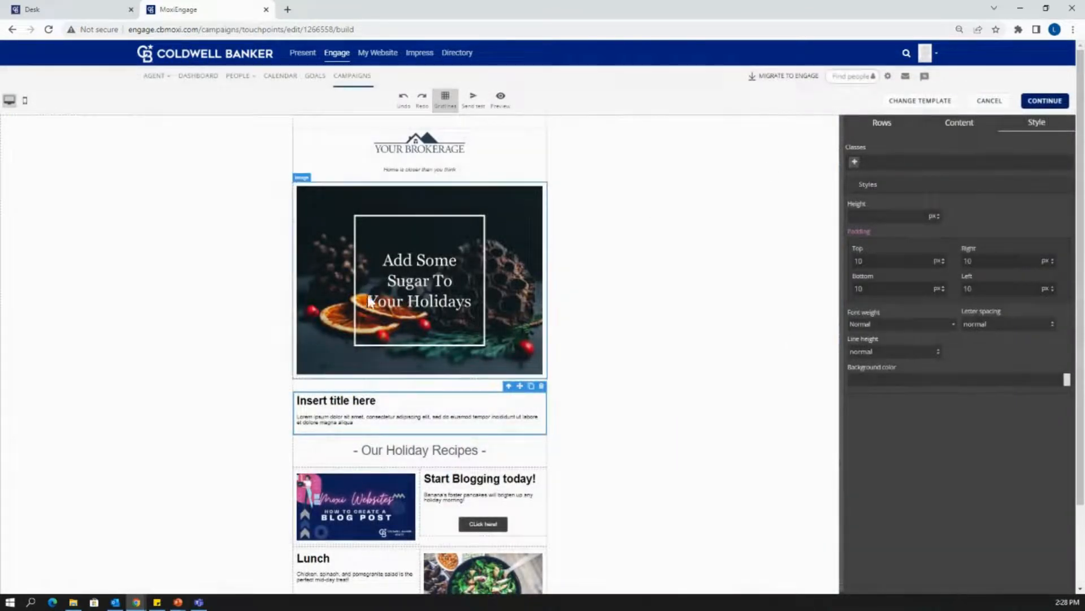
scroll(694, 266, down, 1)
scroll(690, 267, up, 1)
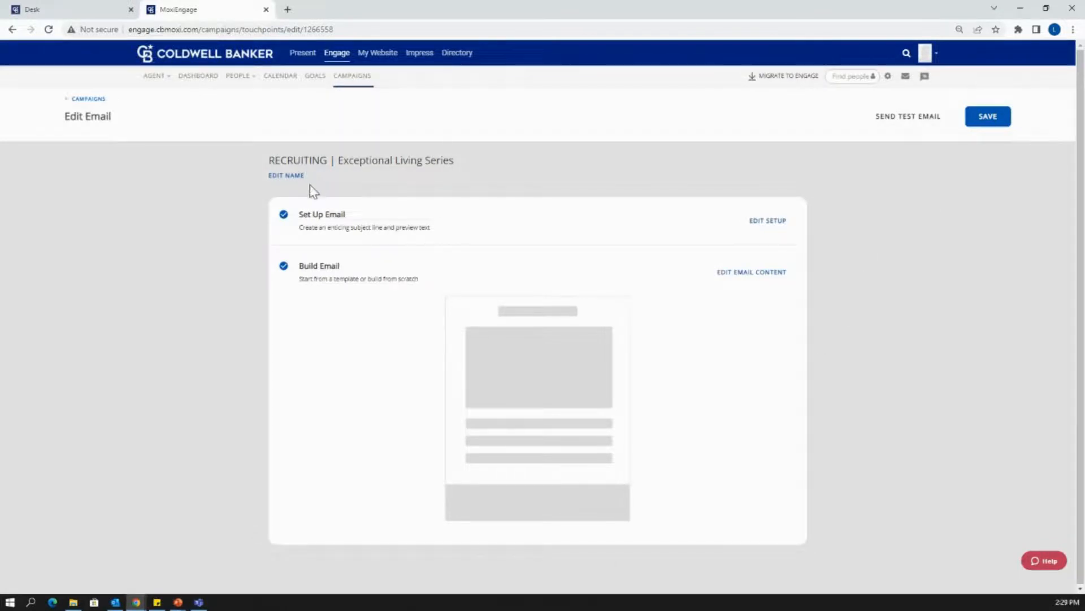
Step: Rename the recruiting email as "Custom Email" and save the edited email
click(289, 175)
drag(396, 171, 238, 167)
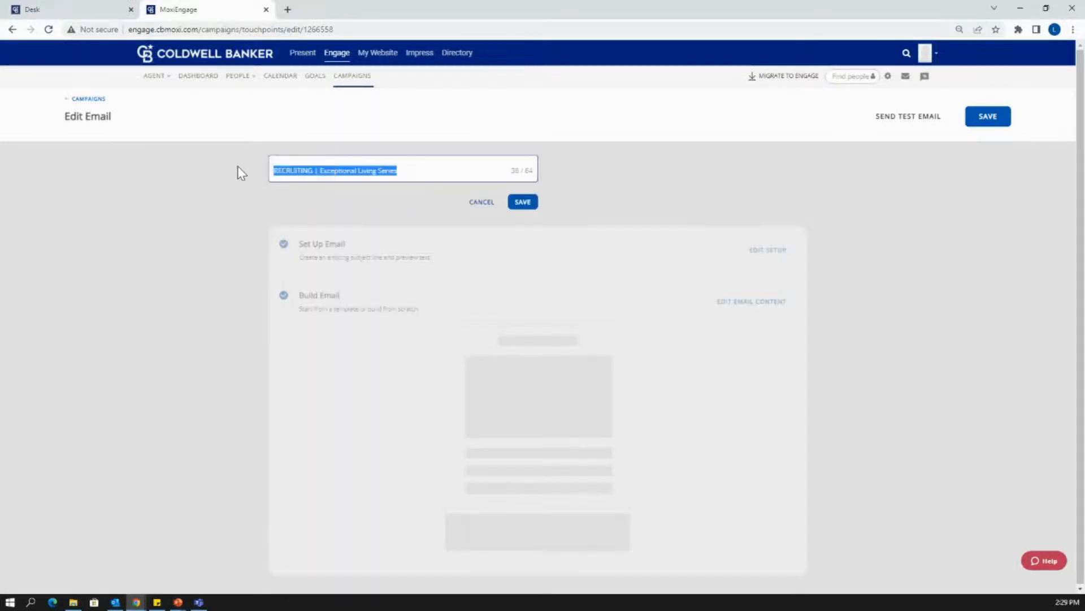
key(BackSpace)
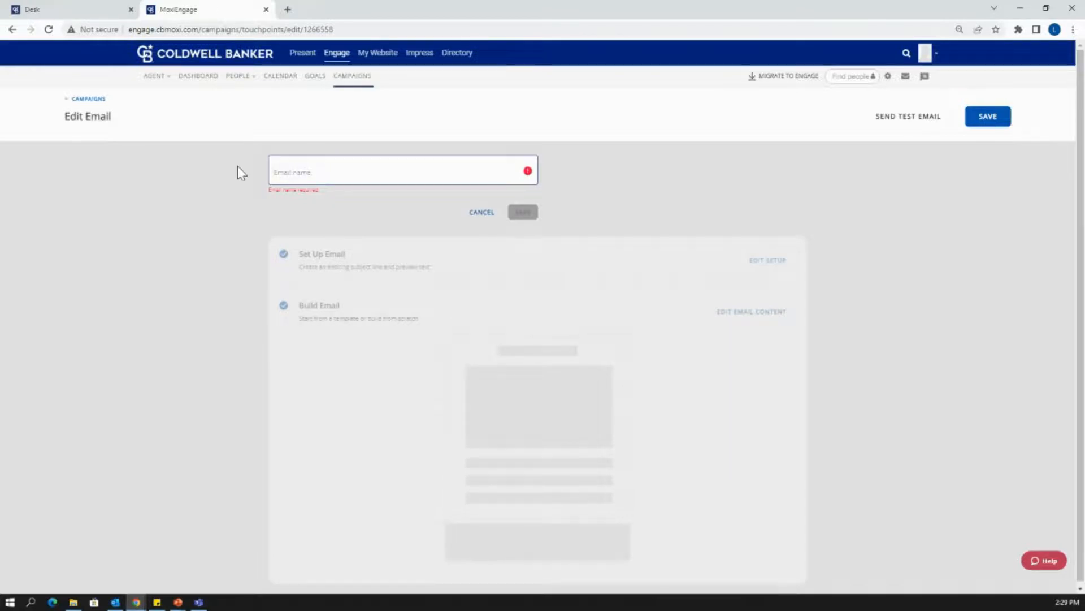
text(Custom Email)
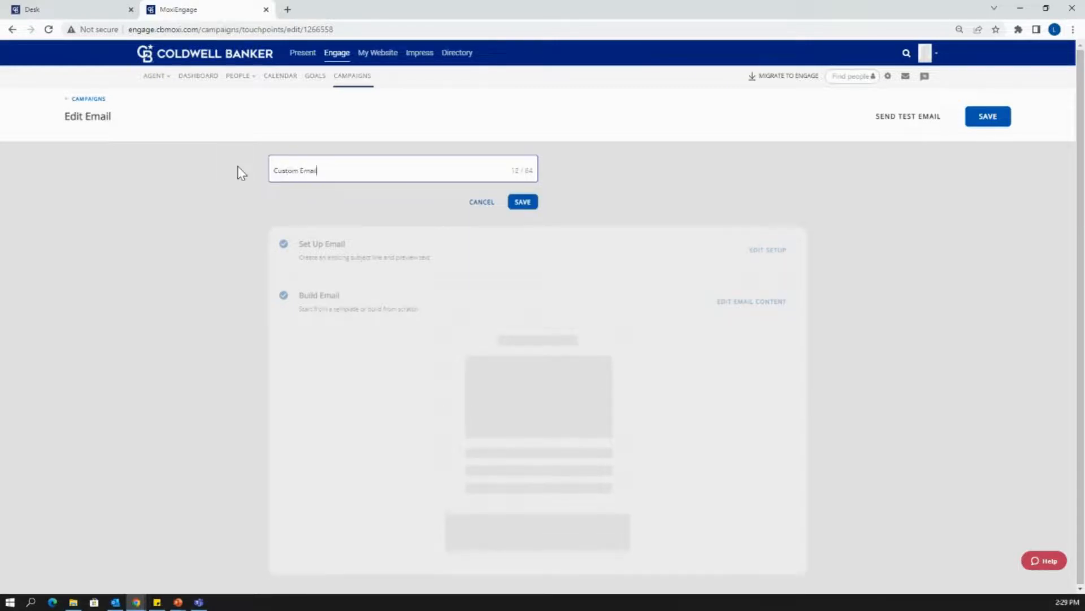
click(524, 202)
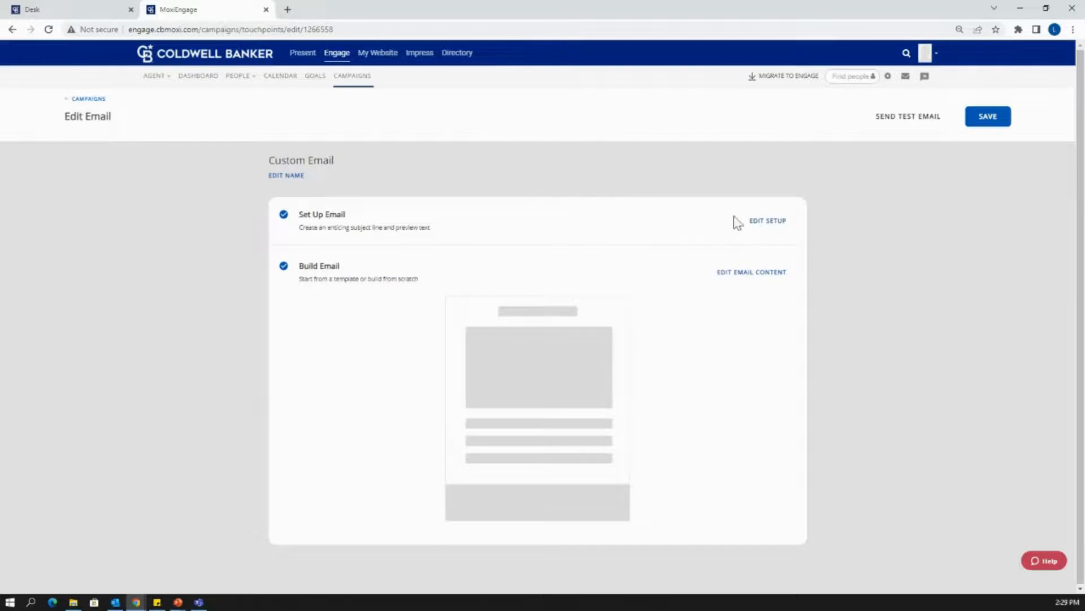
click(988, 120)
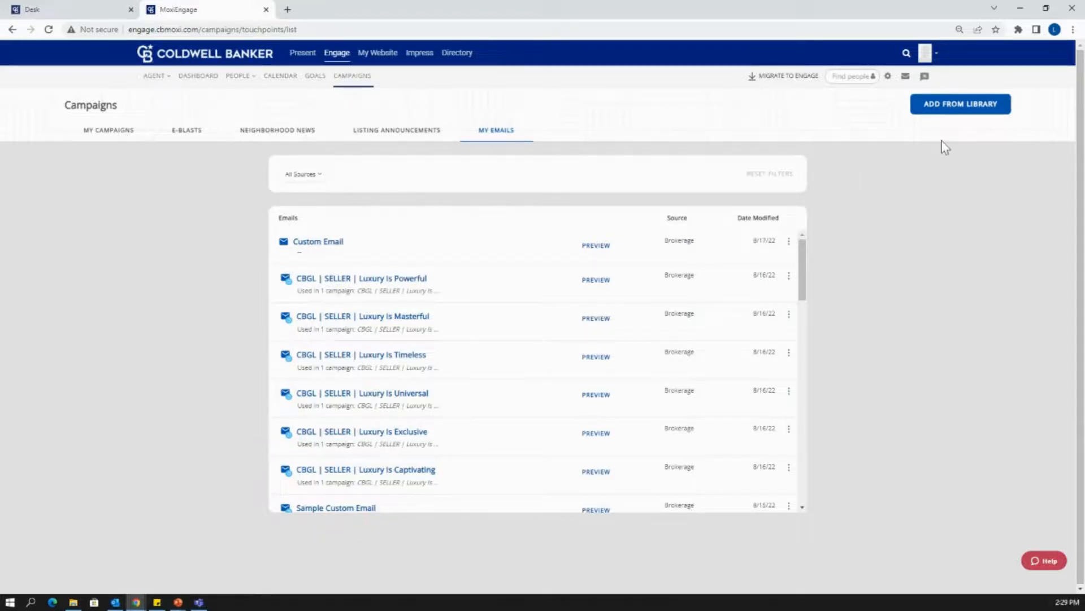
Step: Add the "1 Generic Campaign Template" campaign from the library to the campaigns and close the library
click(936, 110)
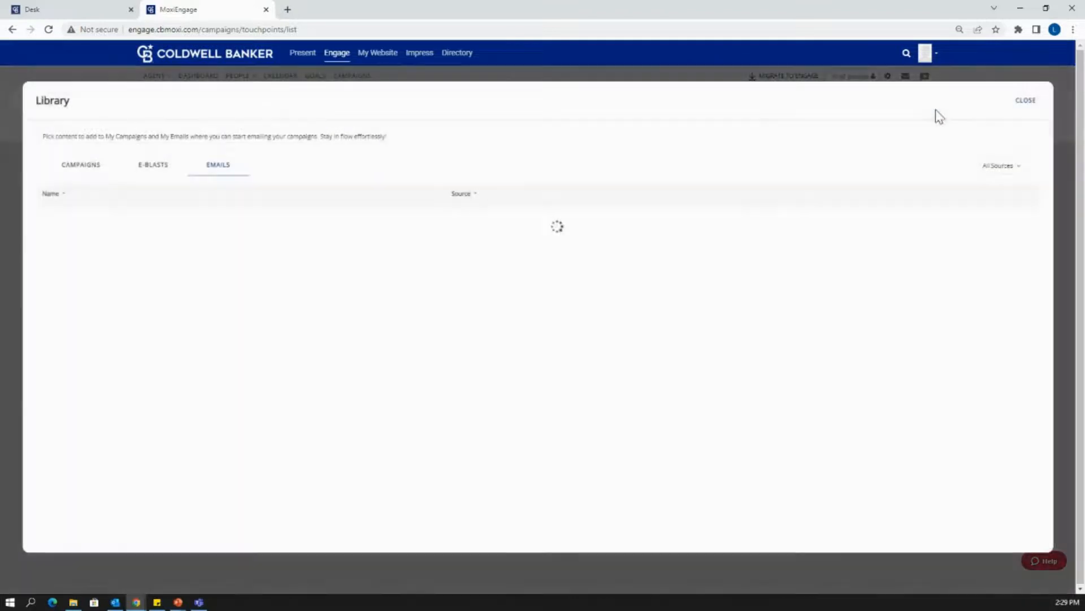
click(82, 172)
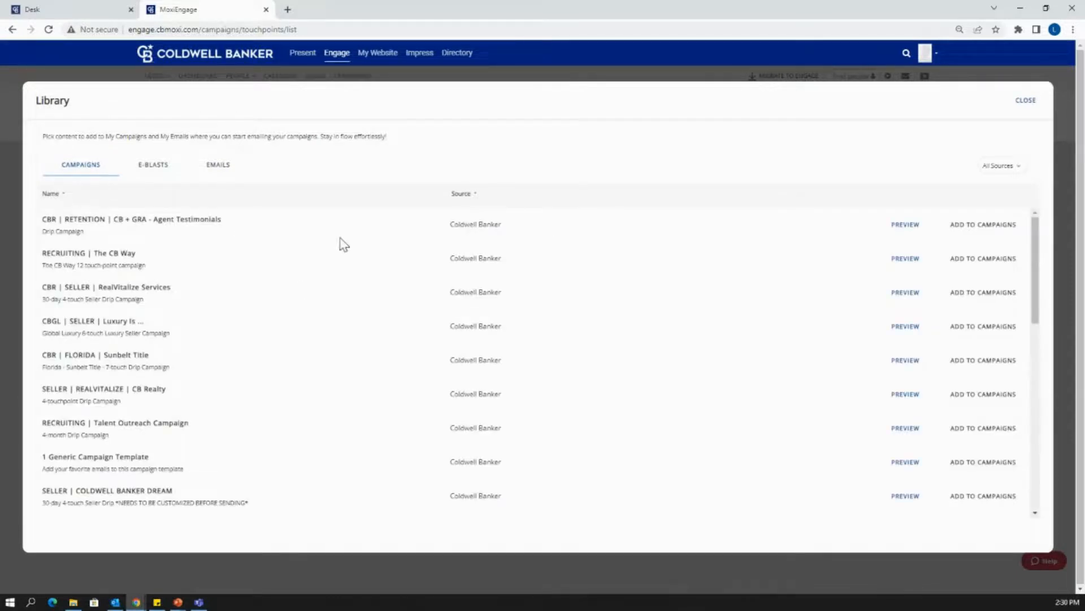
scroll(349, 247, down, 1)
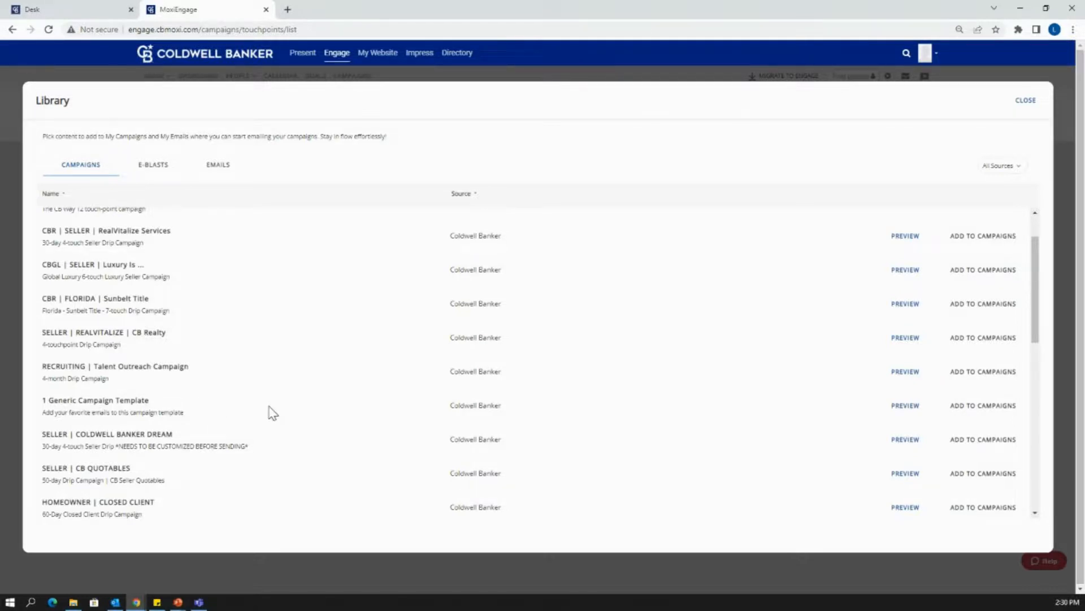
click(969, 412)
click(1030, 105)
Step: Open the "1 Generic Campaign Template Copy 1" campaign awaiting setup and rename it "Custom Email Campaign"
click(90, 134)
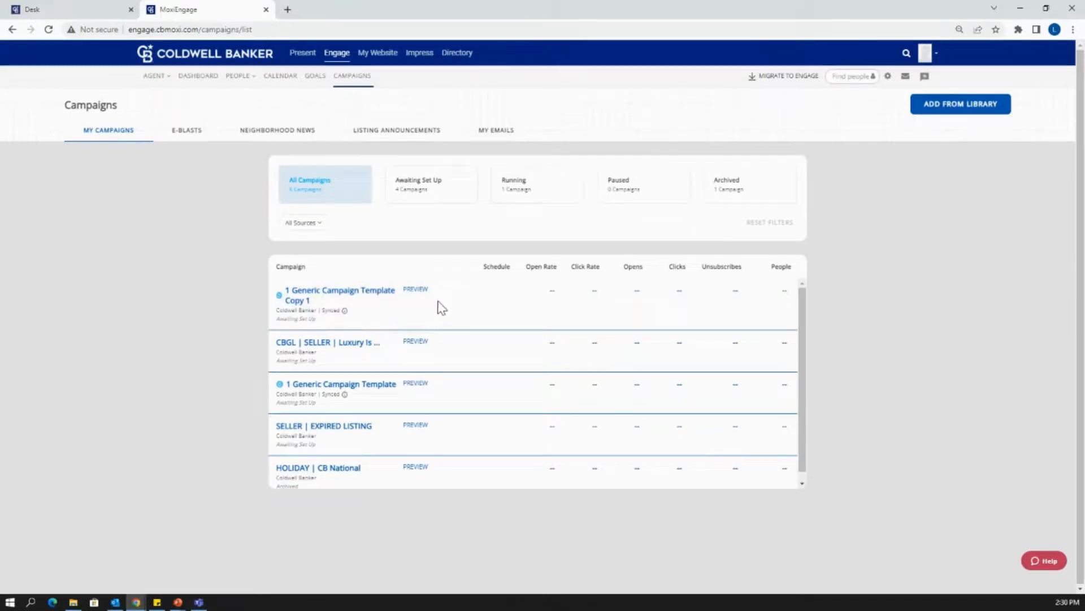
click(434, 201)
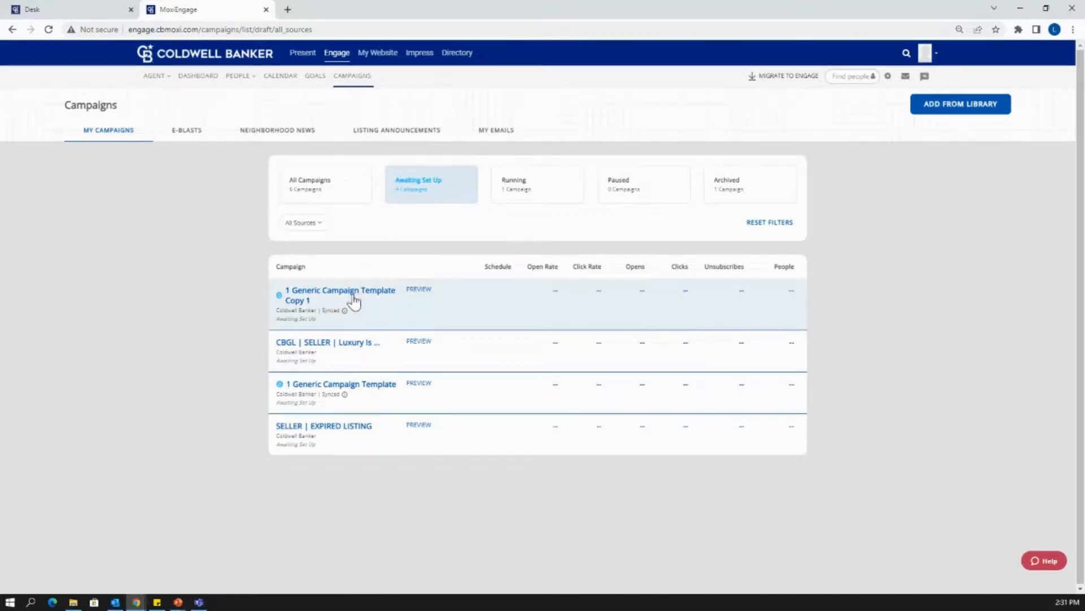
click(355, 302)
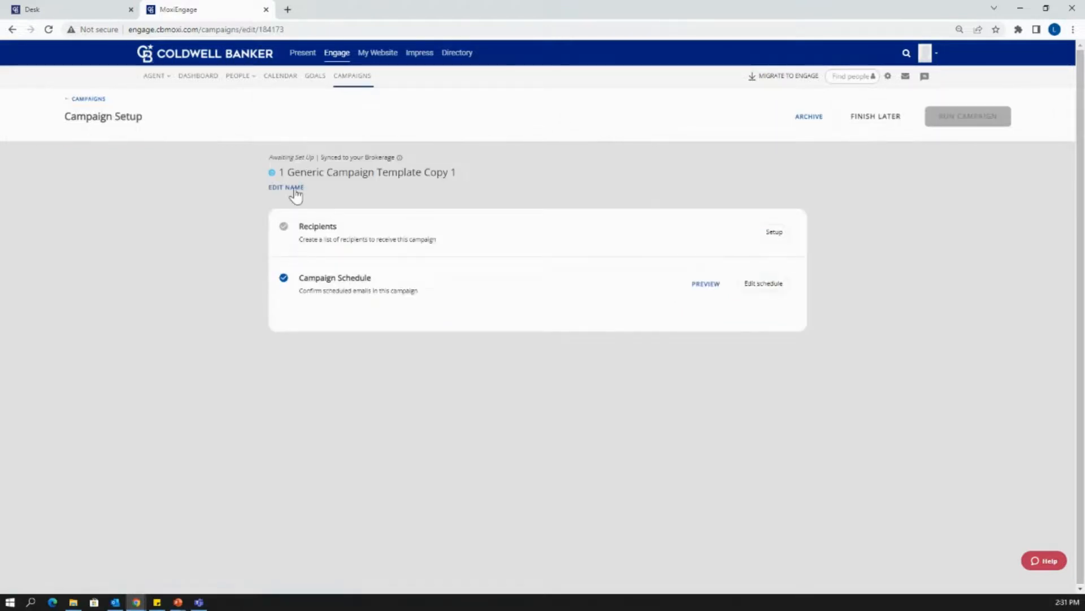
click(294, 190)
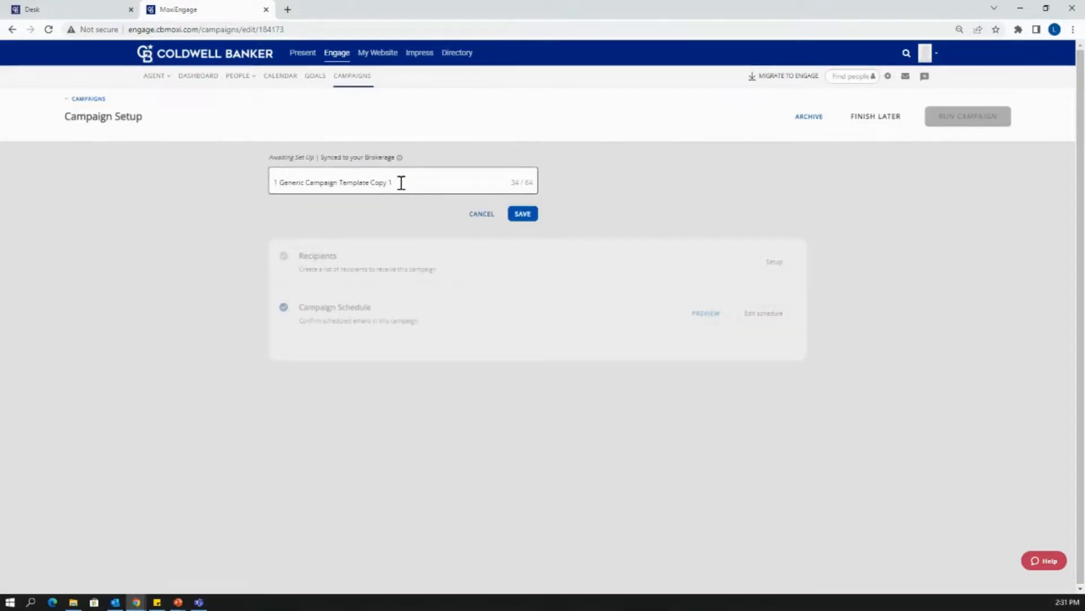
drag(402, 182, 230, 193)
key(BackSpace)
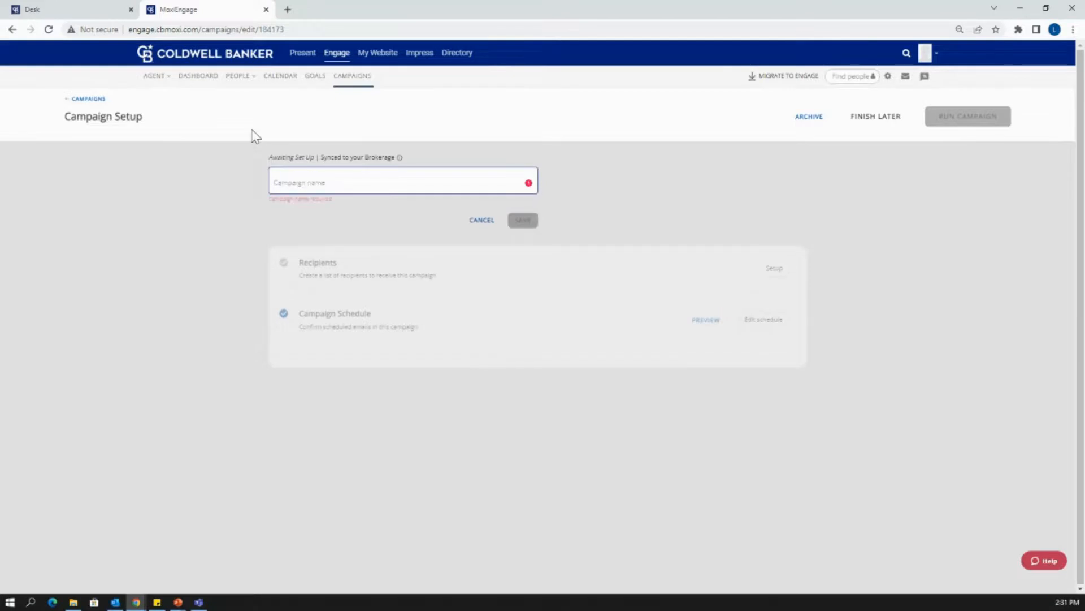
text(Custom Email Campaign)
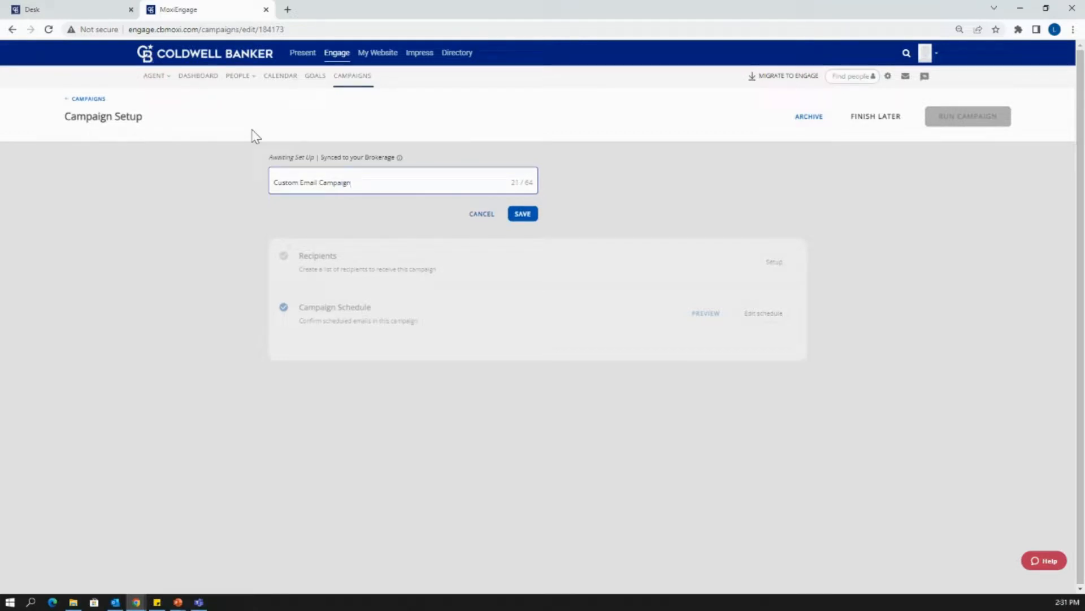
click(517, 220)
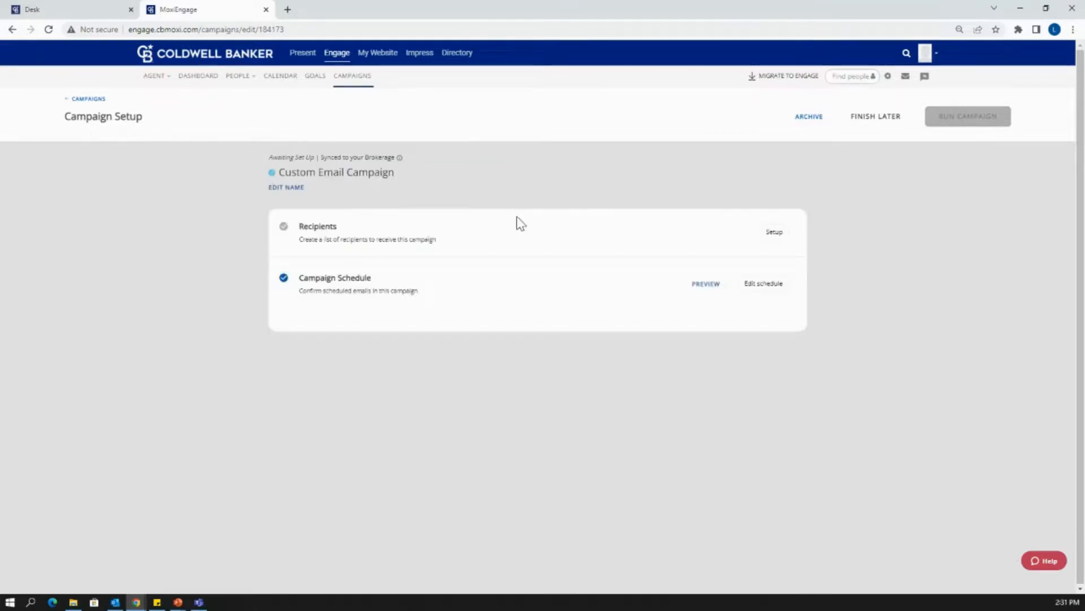
Step: Add the All Current Contacts group as the campaign's recipients and save the recipient list
click(781, 236)
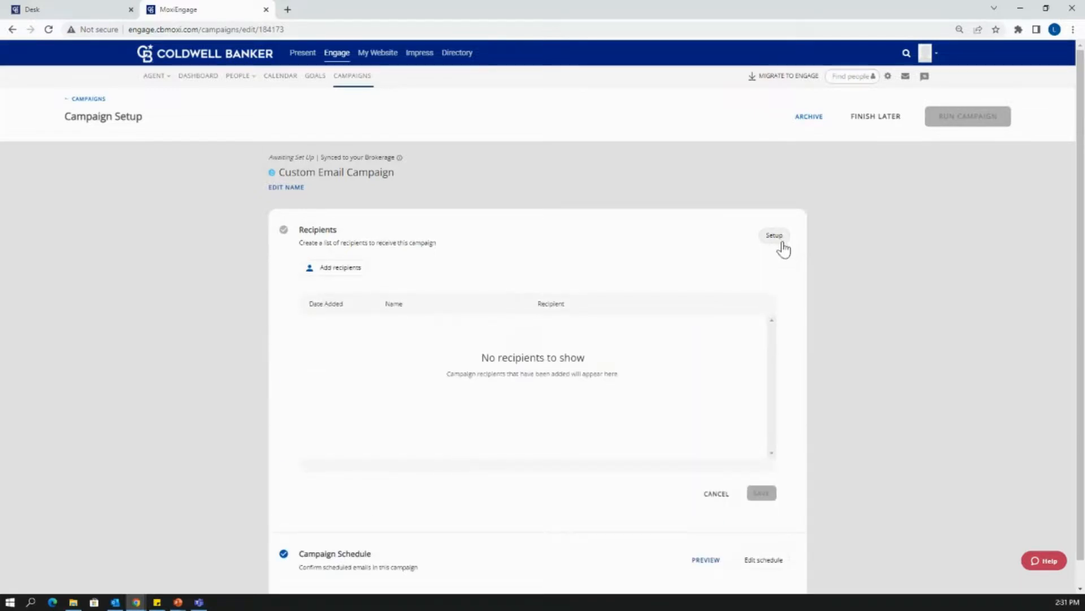
click(362, 271)
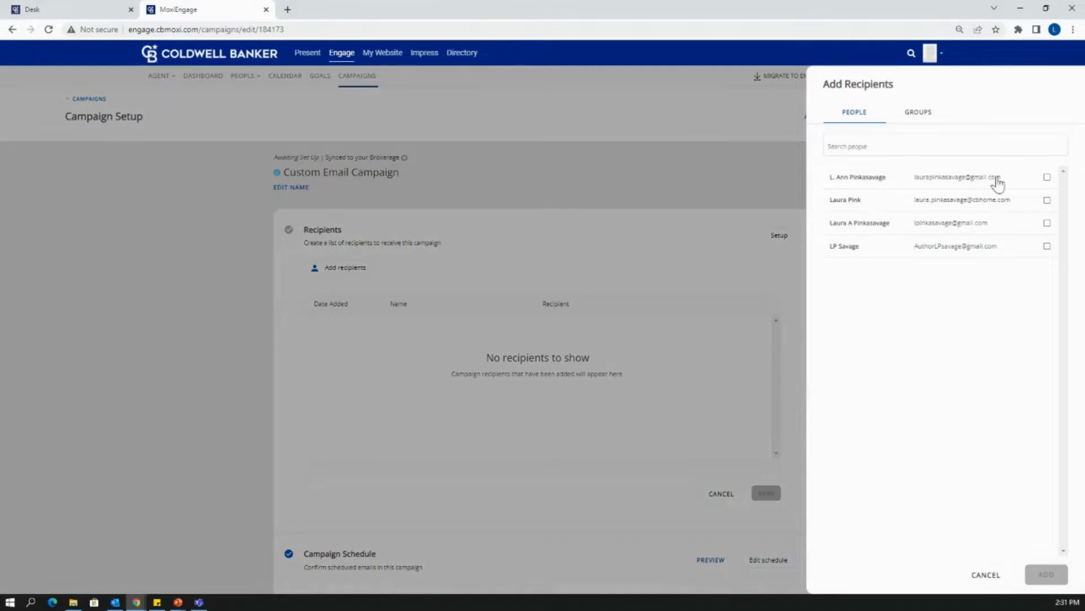
click(920, 114)
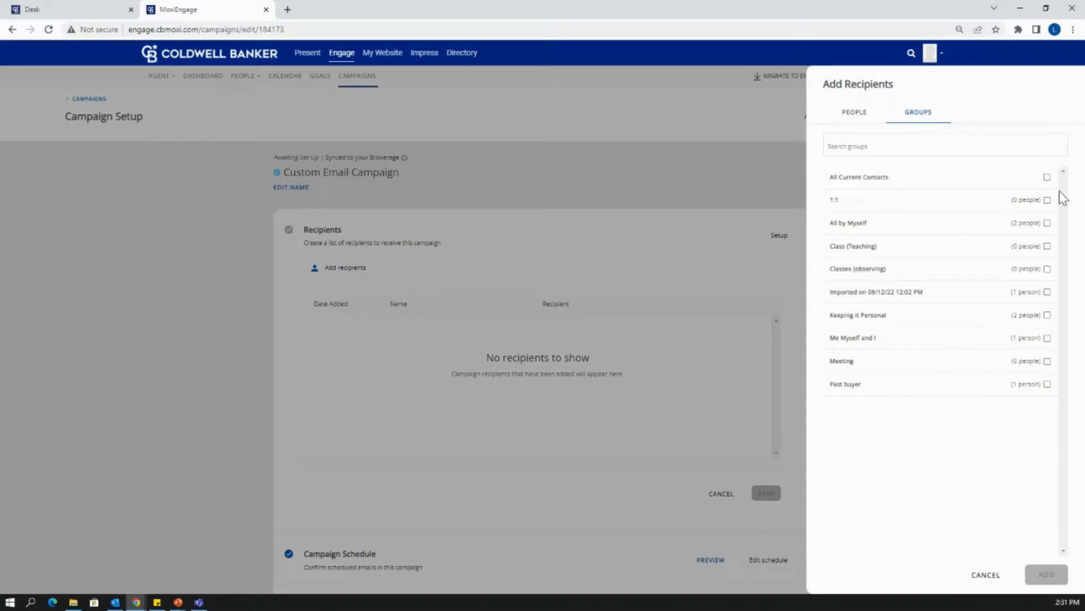
click(1047, 177)
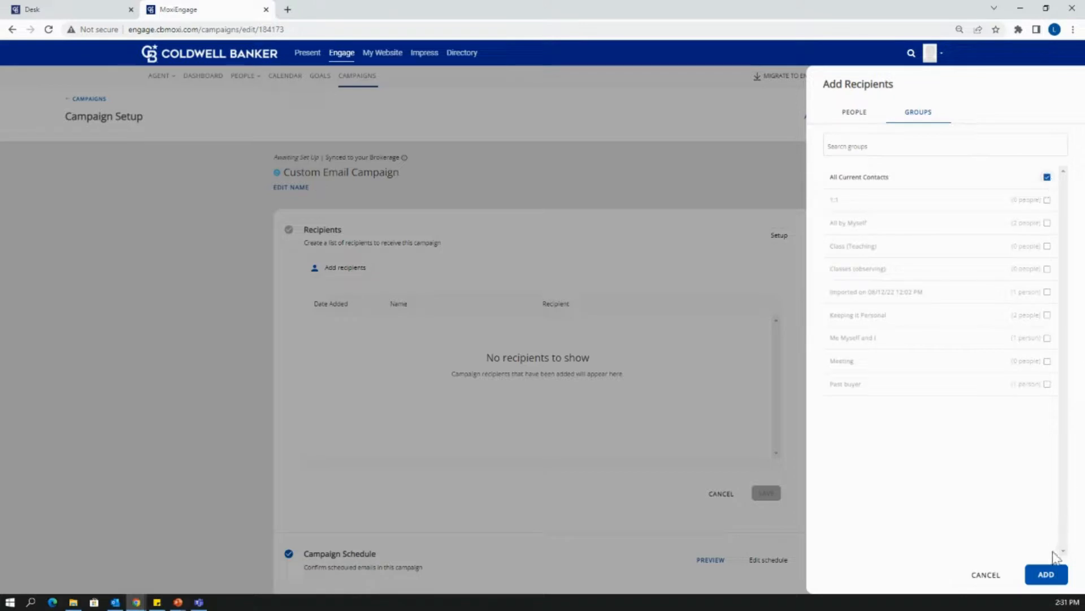
click(1044, 575)
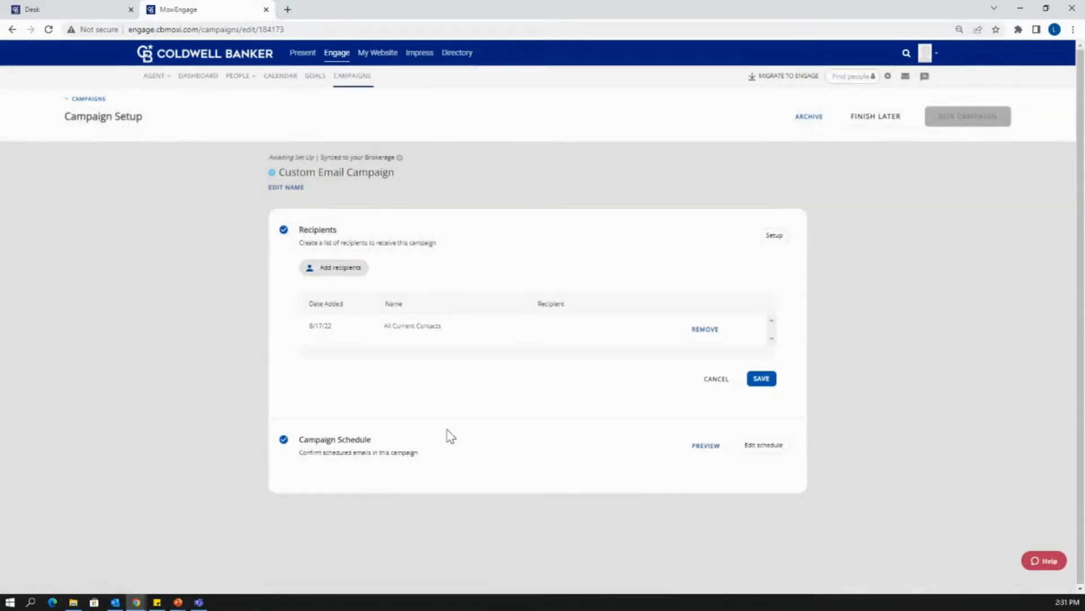
click(766, 380)
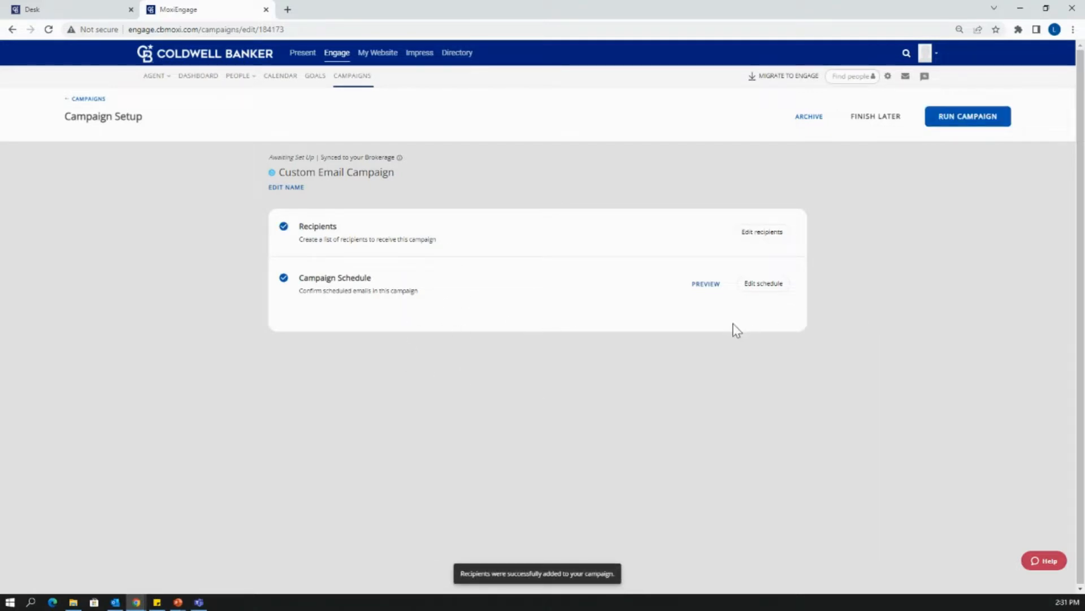
Step: Start editing the campaign schedule, accepting the break in sync, and add "Custom Email" as its email
click(746, 287)
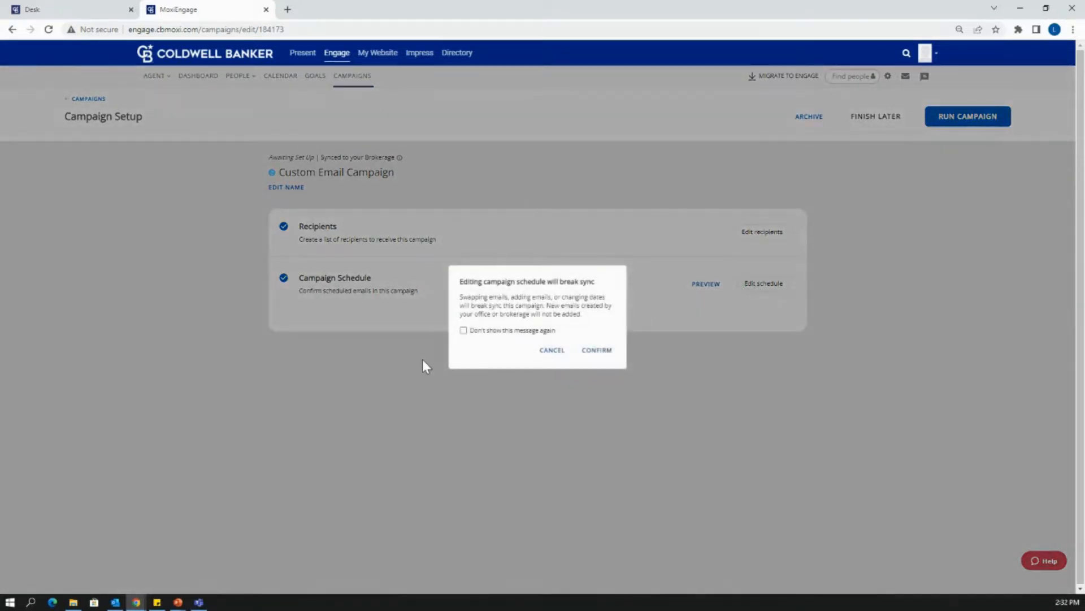
click(594, 351)
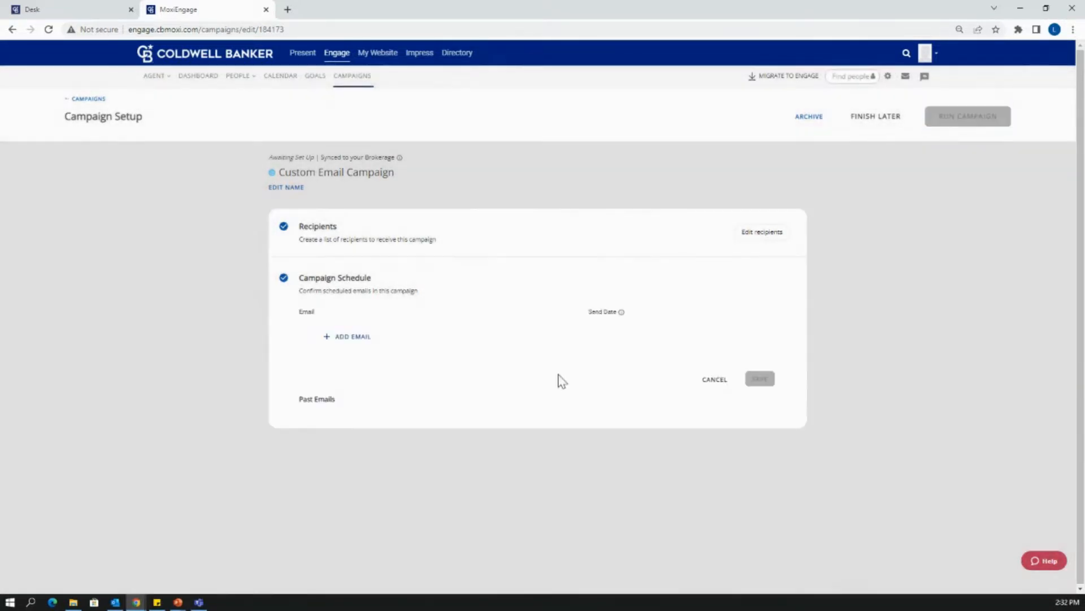
click(357, 342)
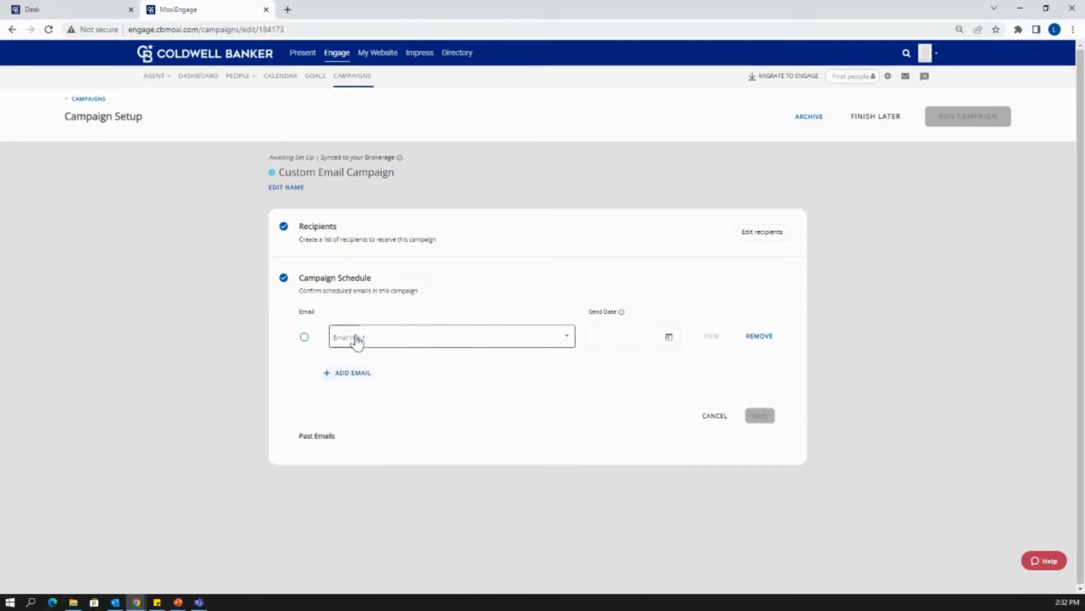
click(452, 345)
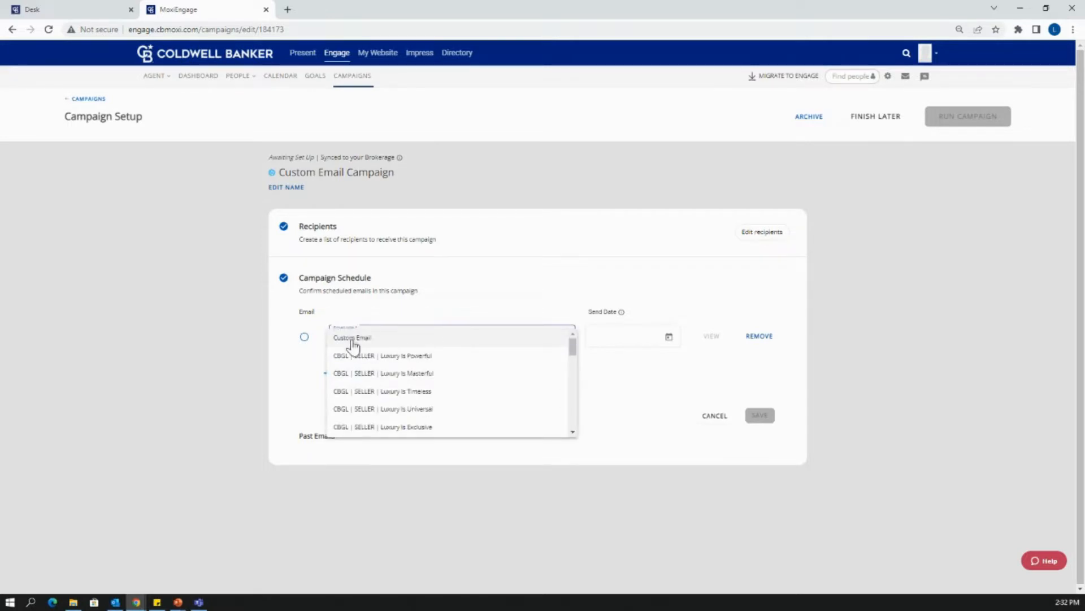
click(383, 339)
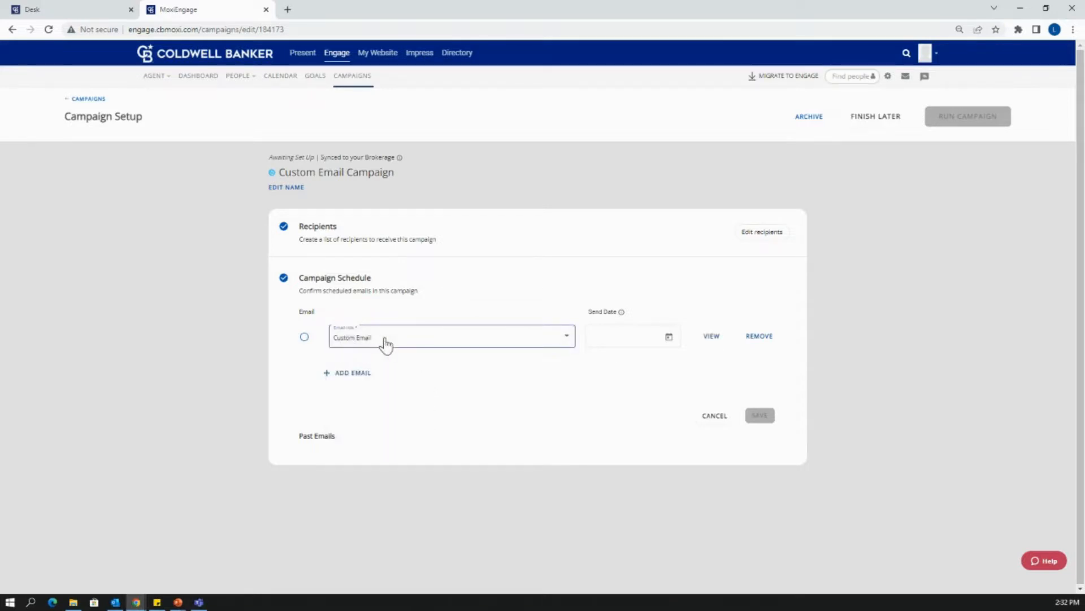
click(409, 345)
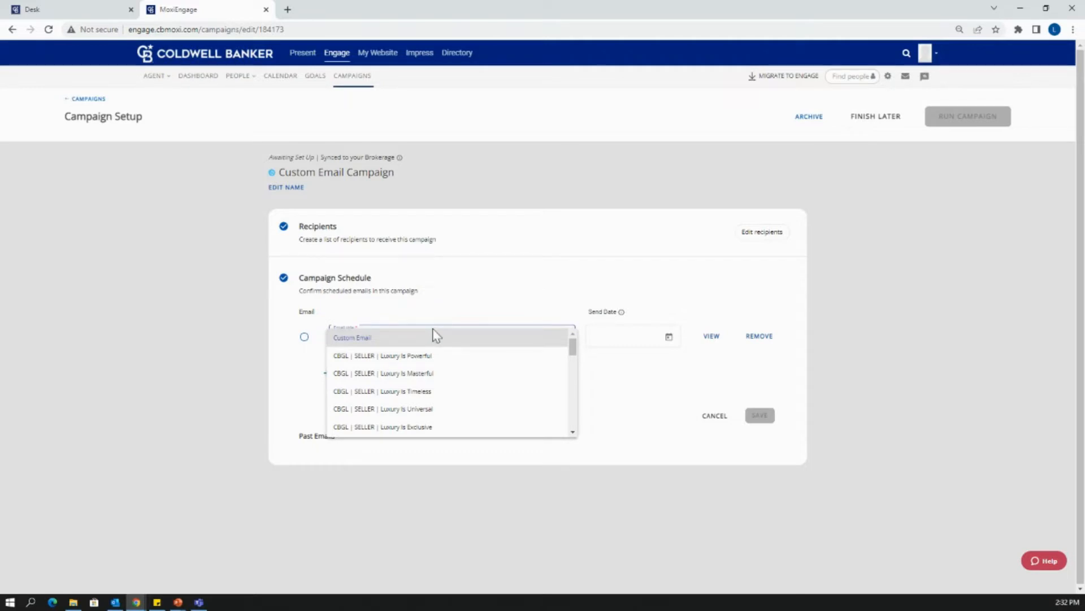
click(486, 312)
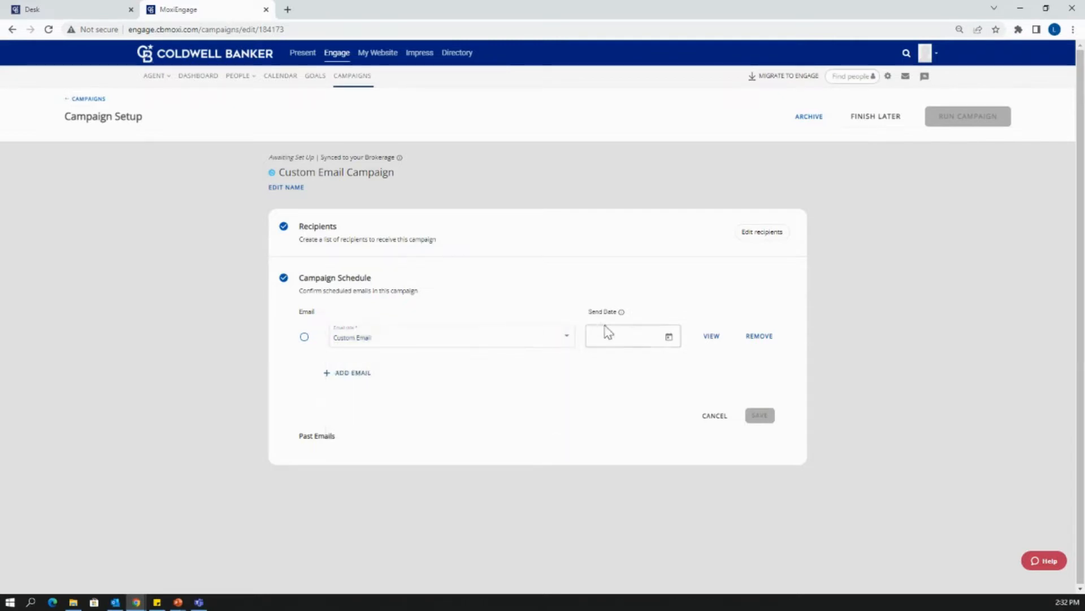
Step: Save the campaign schedule with a send date of 08/18/2022 for Custom Email and run the campaign
click(668, 338)
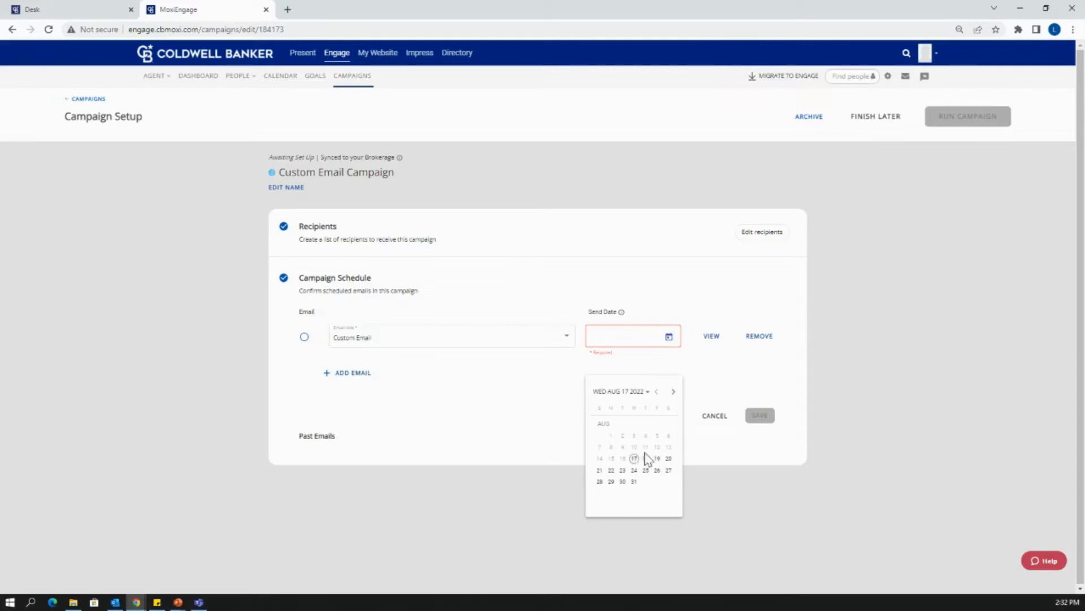
click(646, 458)
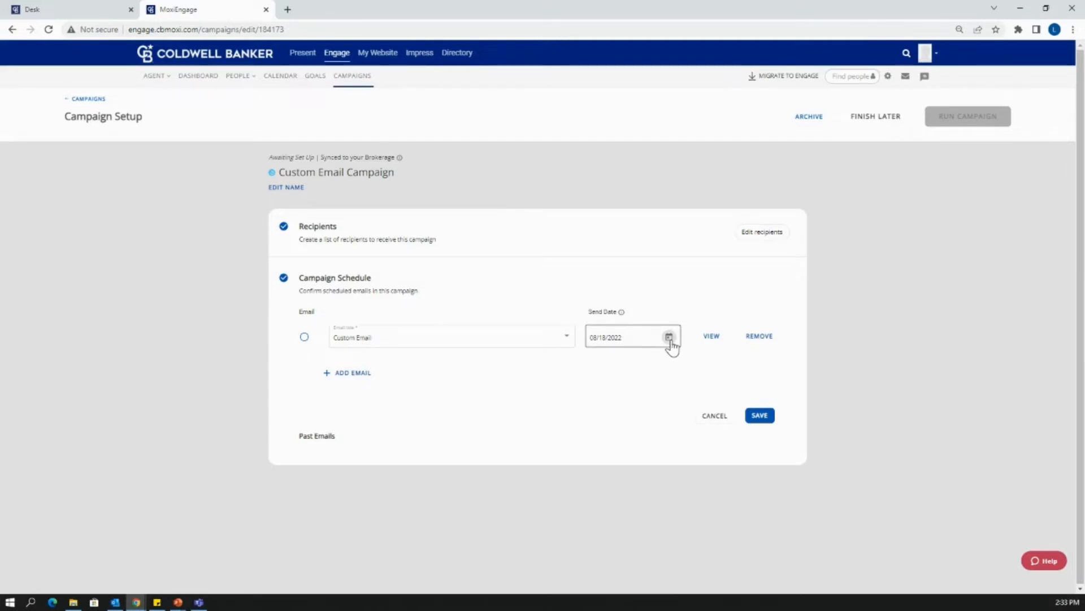
click(759, 417)
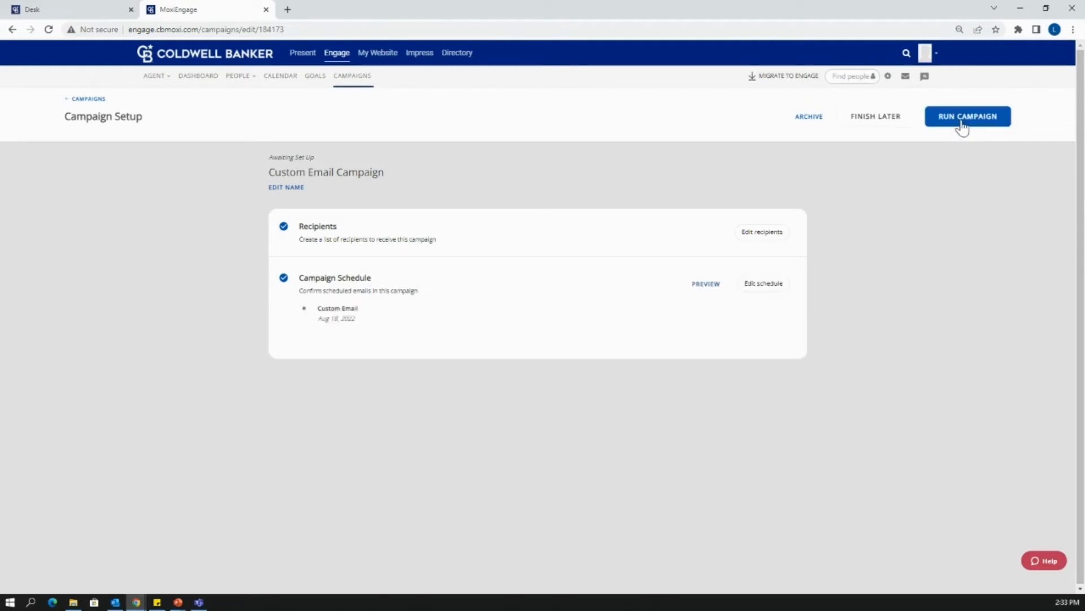
click(962, 127)
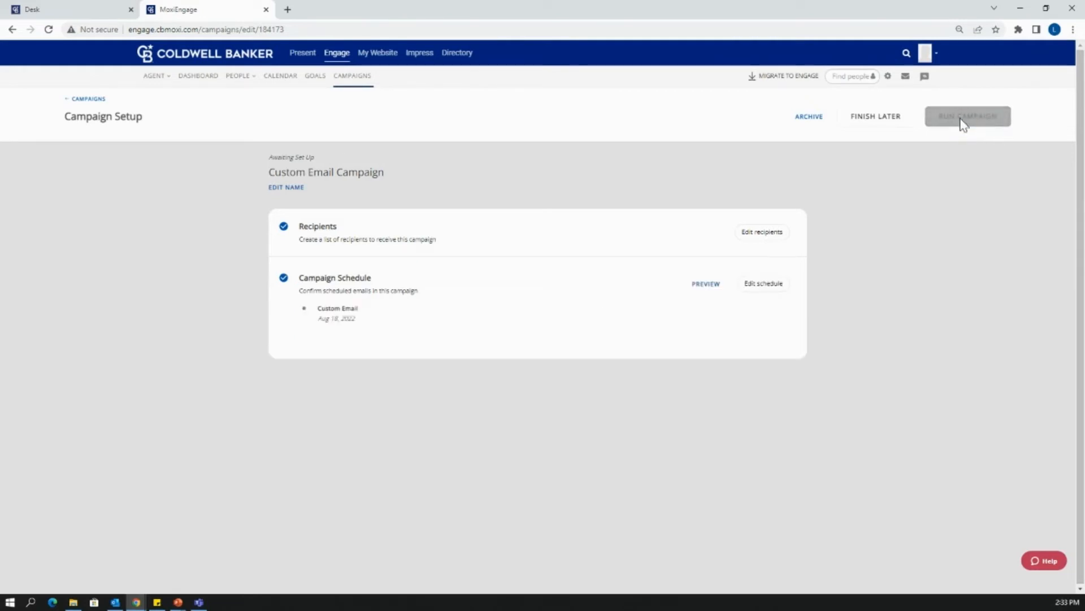